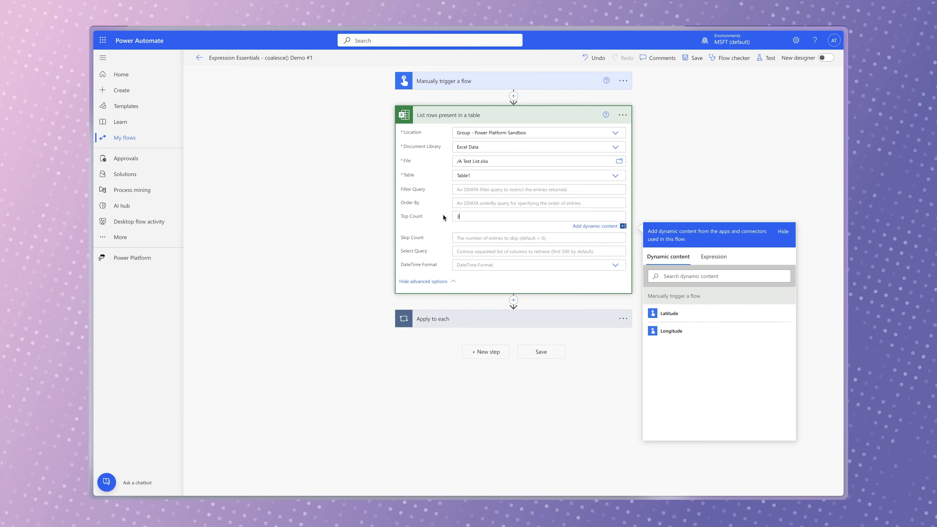
Finish setting the Top Count of List rows present in a table to 3 and collapse the action.
click(443, 217)
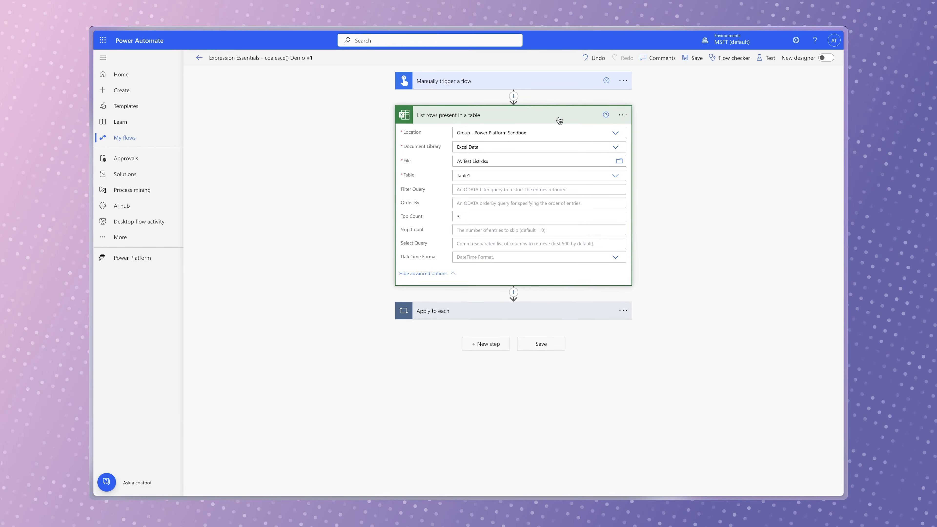
click(559, 119)
Expand the Apply to each loop and insert the Excel table's Number value as the Compose - Number input.
click(560, 147)
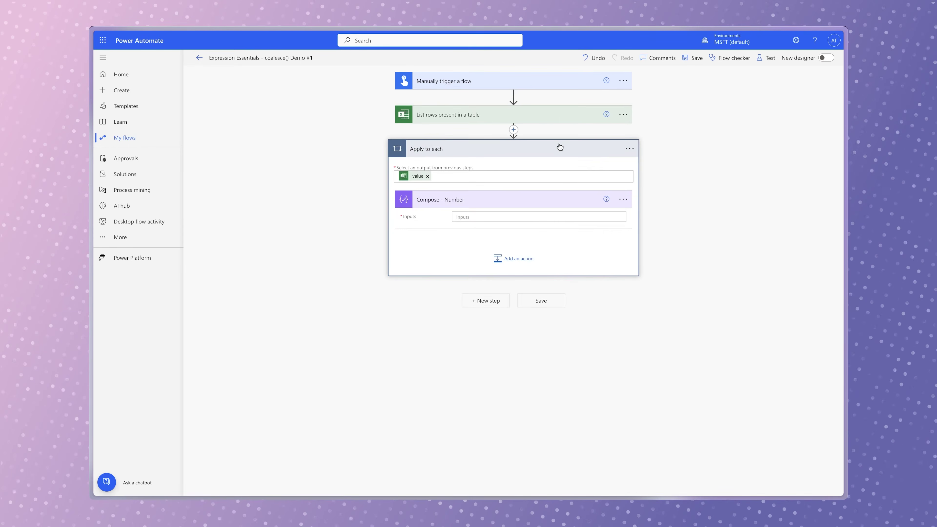
click(549, 216)
click(682, 276)
text(number)
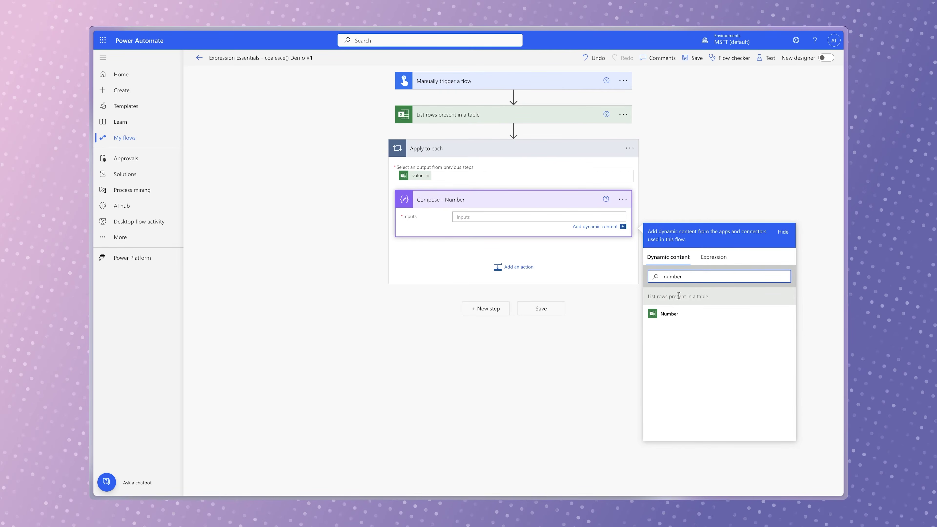
click(683, 313)
Test the flow and review the Compose - Number output for each iteration of the Apply to each loop.
click(766, 58)
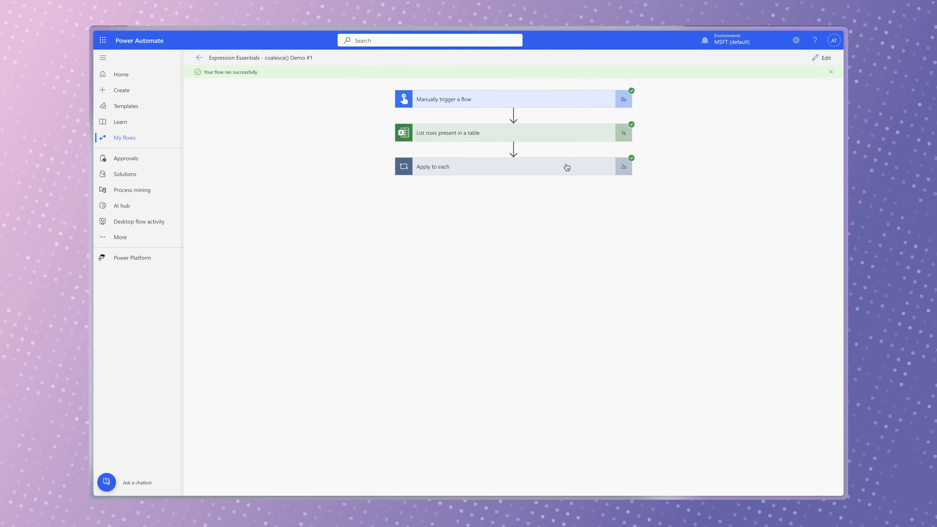
click(563, 167)
click(558, 211)
click(600, 188)
click(600, 188)
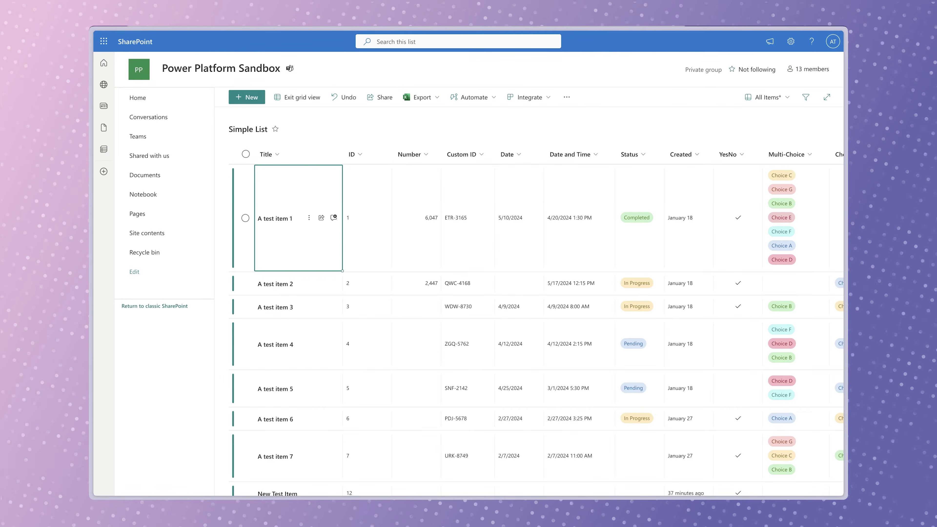
drag(247, 255, 245, 299)
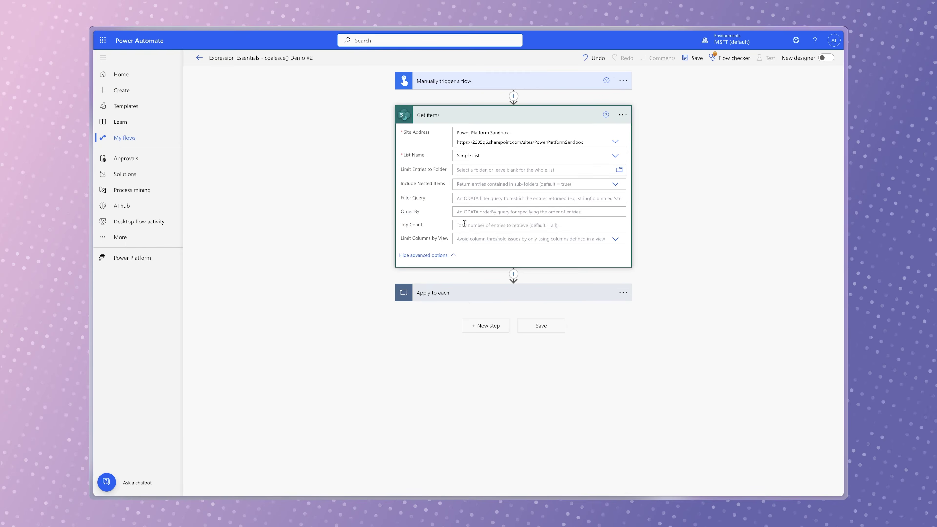
Set the Top Count of the Get items action to 3 and collapse the action.
click(517, 225)
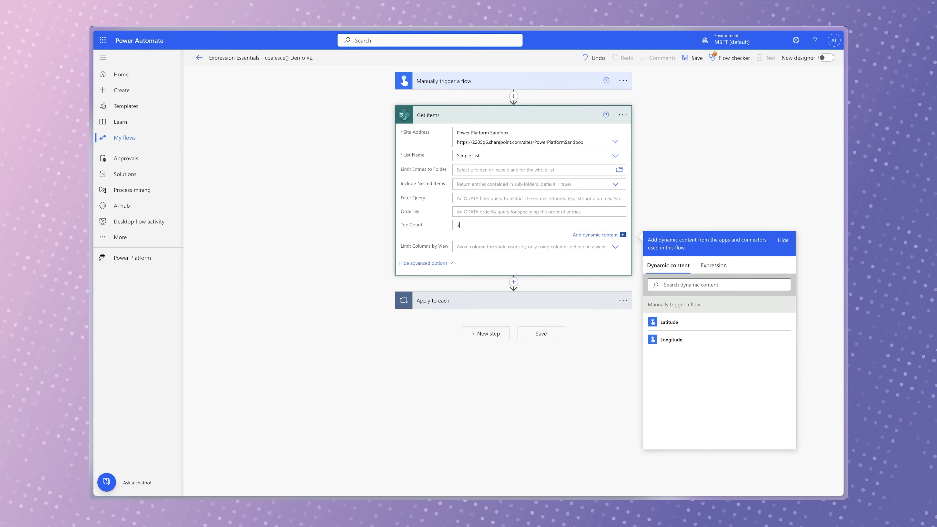
click(537, 114)
Expand the Apply to each loop and insert the Number column from Get items as the Compose - Number input.
click(531, 151)
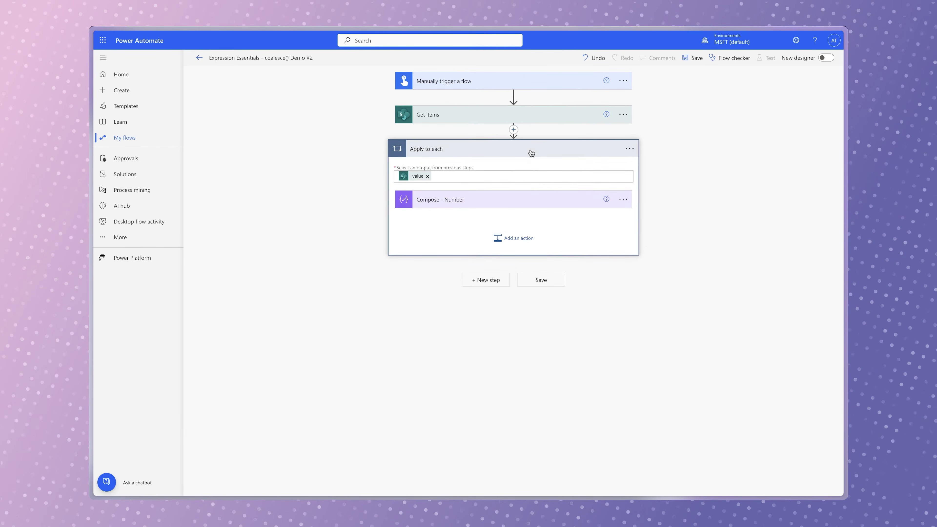
click(534, 198)
click(528, 212)
text(number)
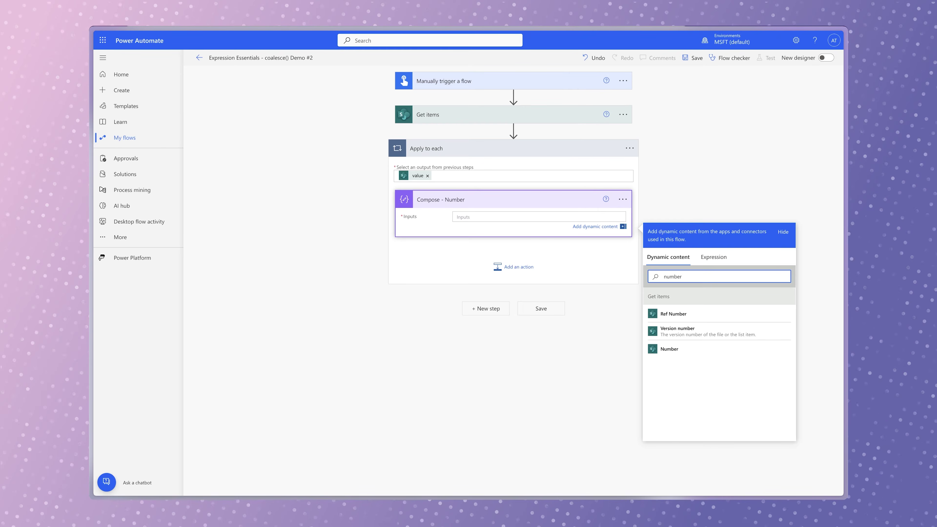
click(702, 351)
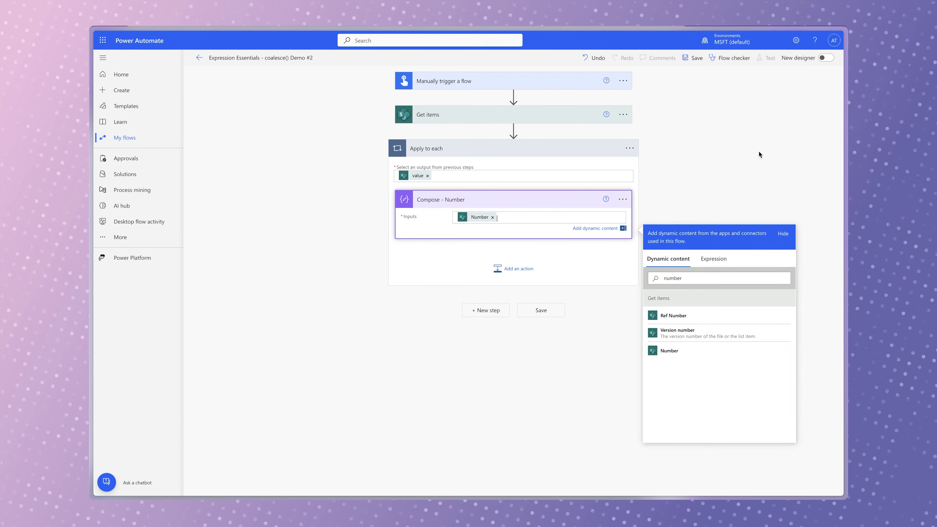
Run a manual test of the flow and examine the Compose - Number inputs and outputs for each loop iteration.
click(766, 57)
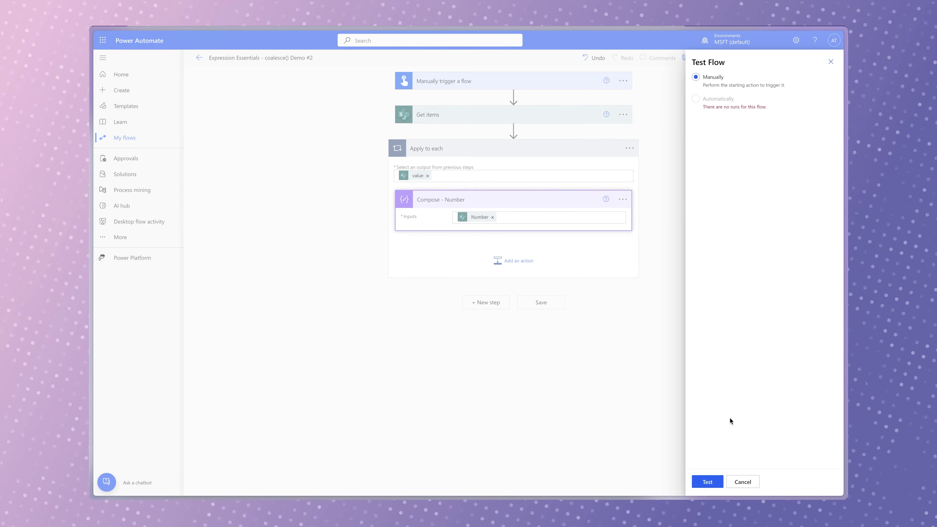
click(707, 480)
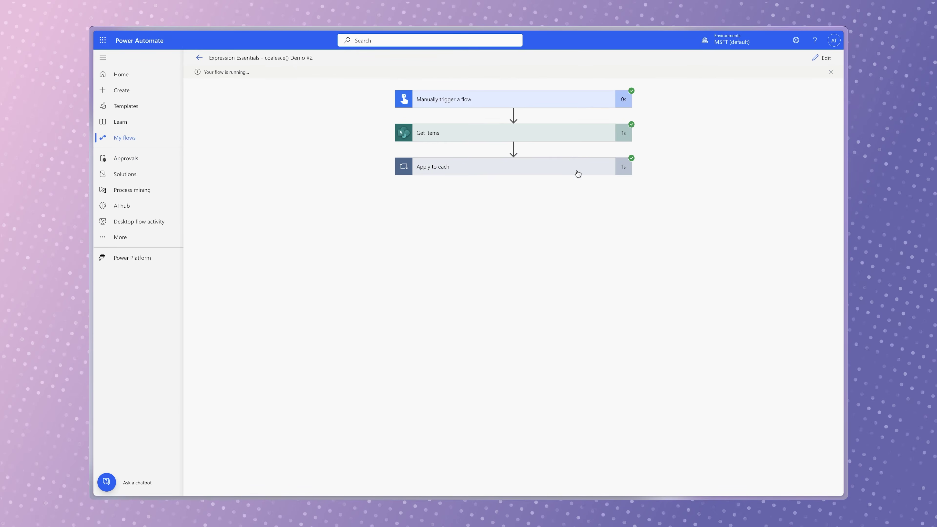
click(572, 168)
click(569, 207)
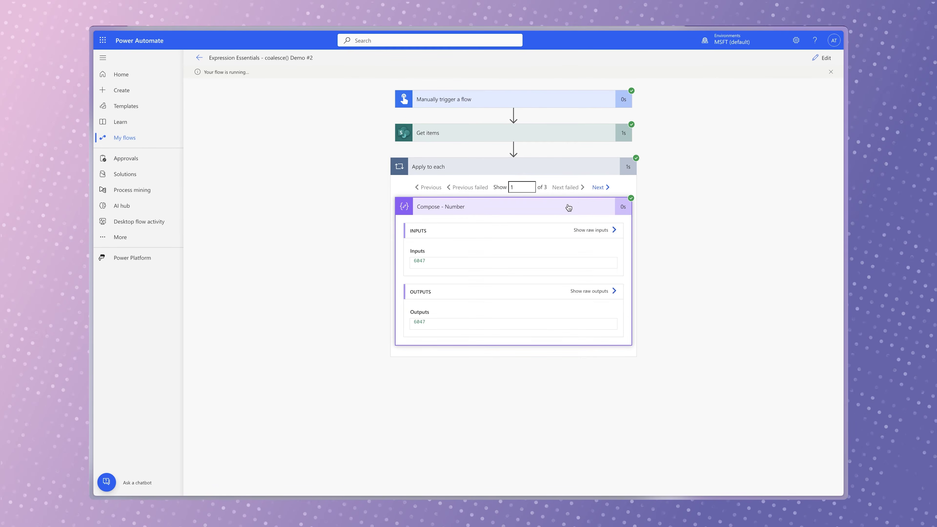
click(601, 188)
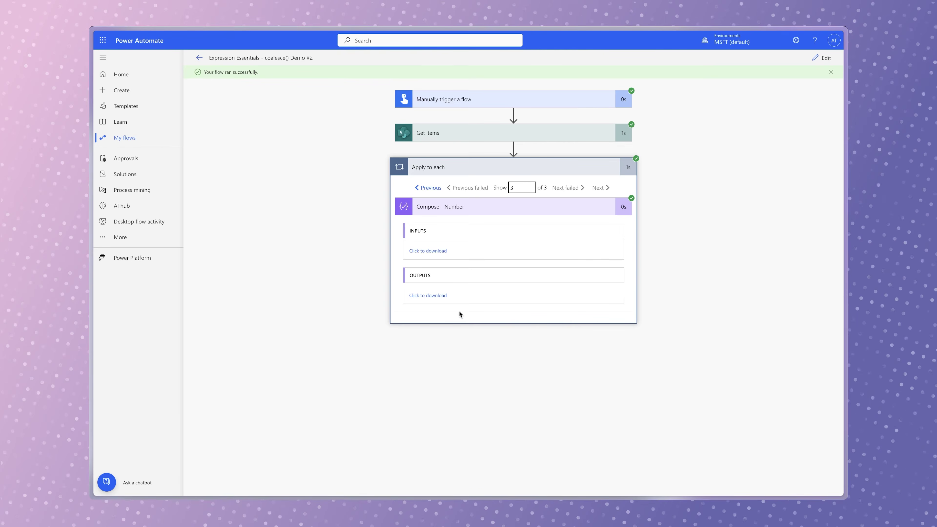
click(440, 298)
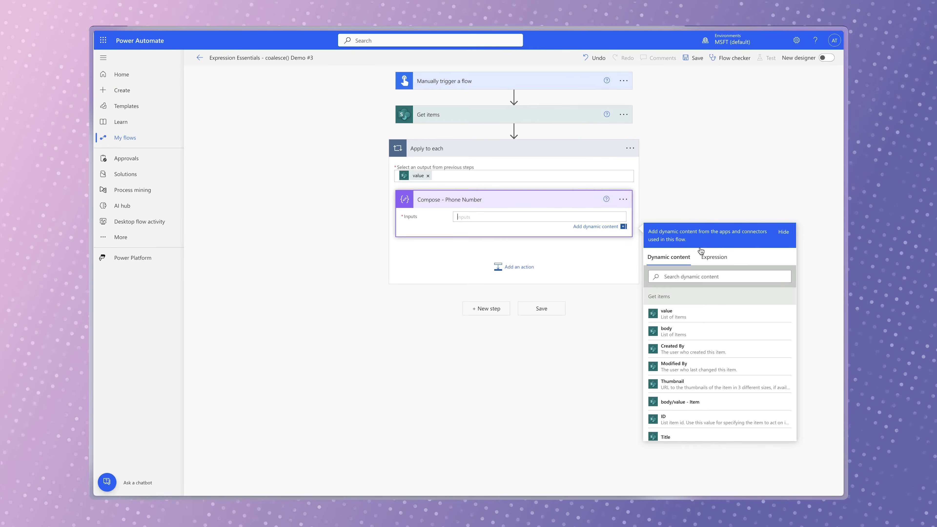
Try to build a coalesce() expression from dynamic content for the Compose - Phone Number input.
click(724, 259)
text(coalesce()
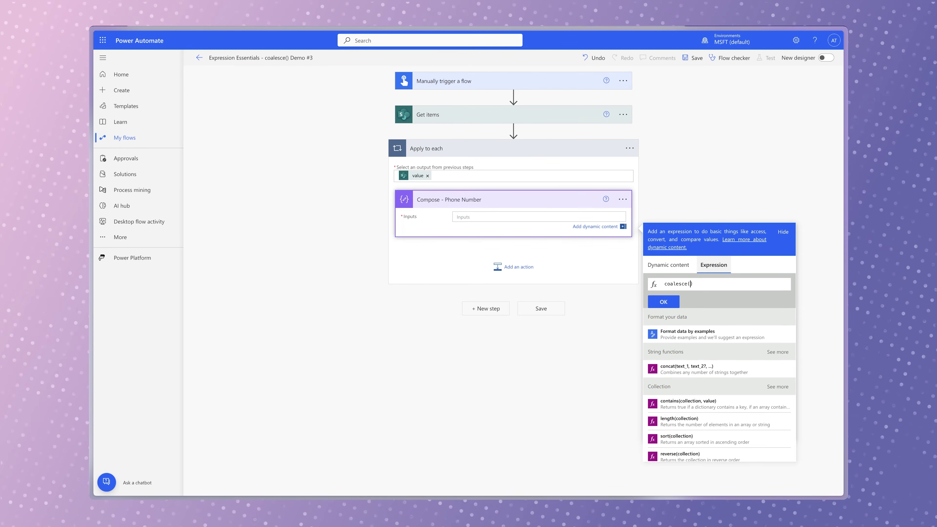
click(667, 266)
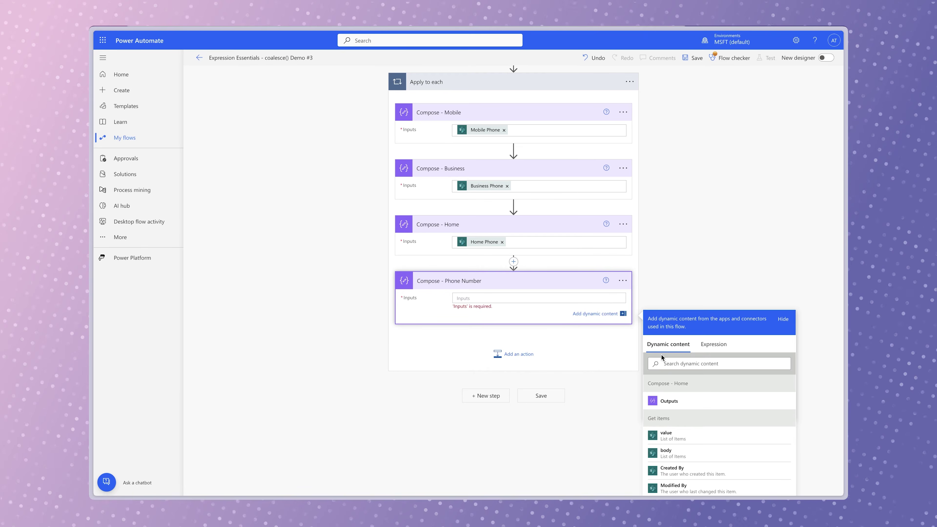
Start a coalesce() expression for Compose - Phone Number with the Compose - Mobile outputs as its first argument.
click(712, 347)
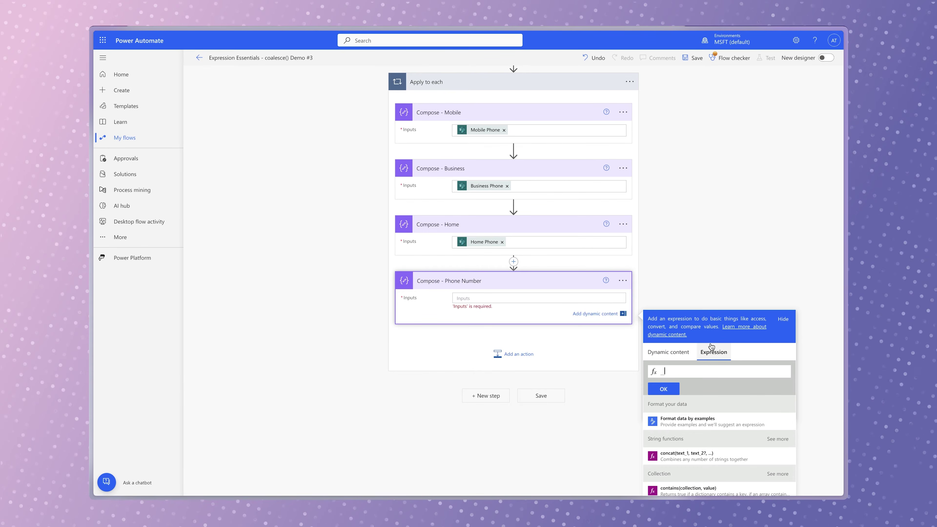
text(coalesce()
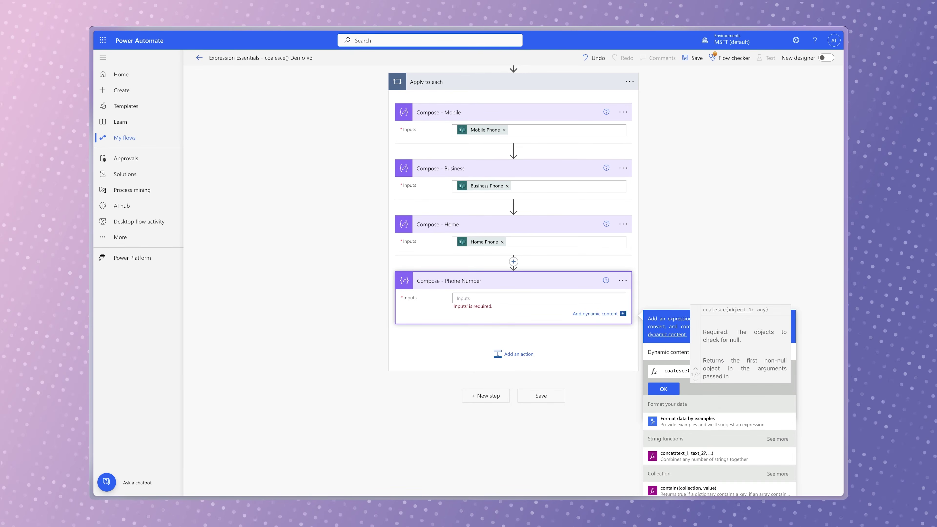
click(663, 352)
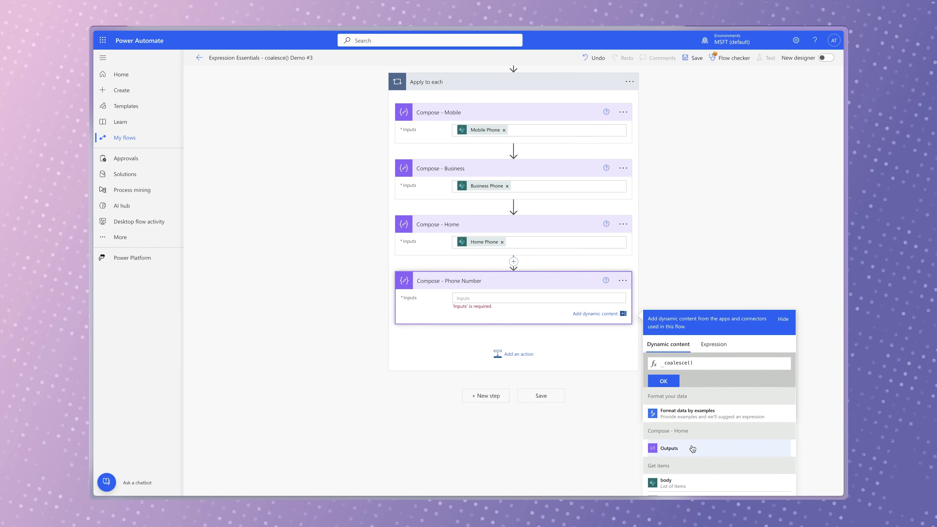
scroll(693, 448, down, 5)
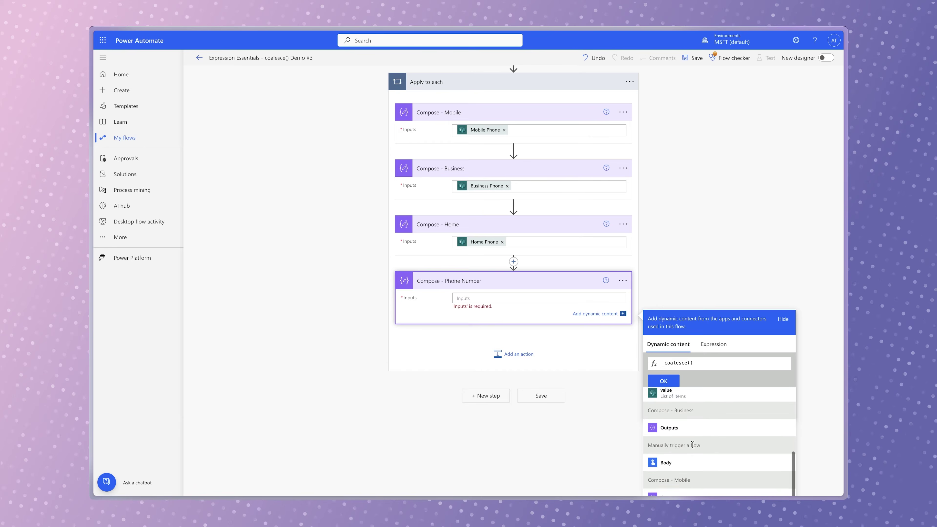
scroll(692, 448, down, 2)
scroll(689, 441, up, 2)
scroll(690, 442, down, 2)
click(684, 451)
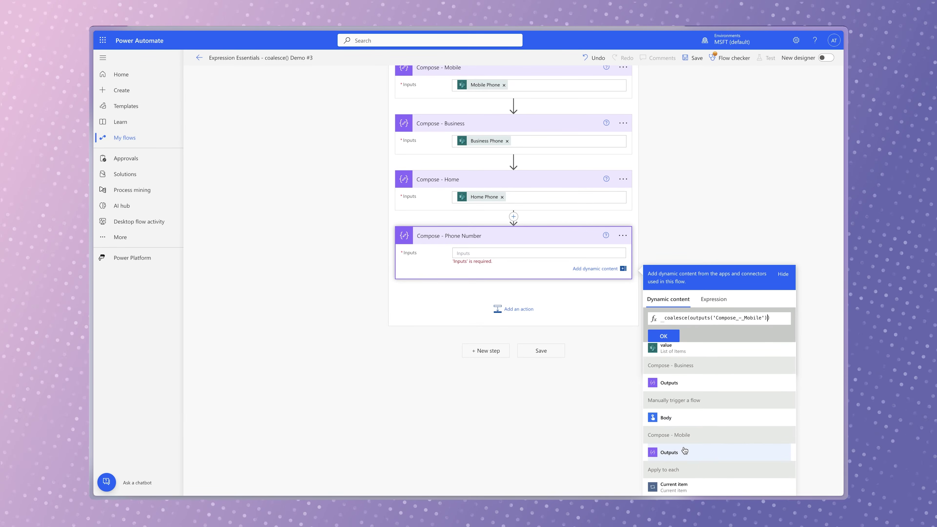
Add the Compose - Business and Compose - Home outputs as the second and third coalesce() arguments and insert the expression.
text(,)
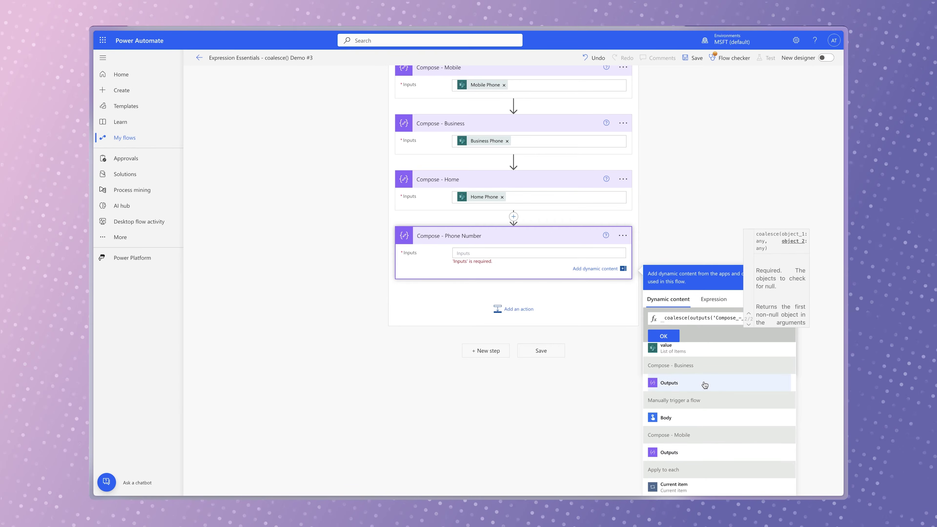
click(704, 383)
text(,)
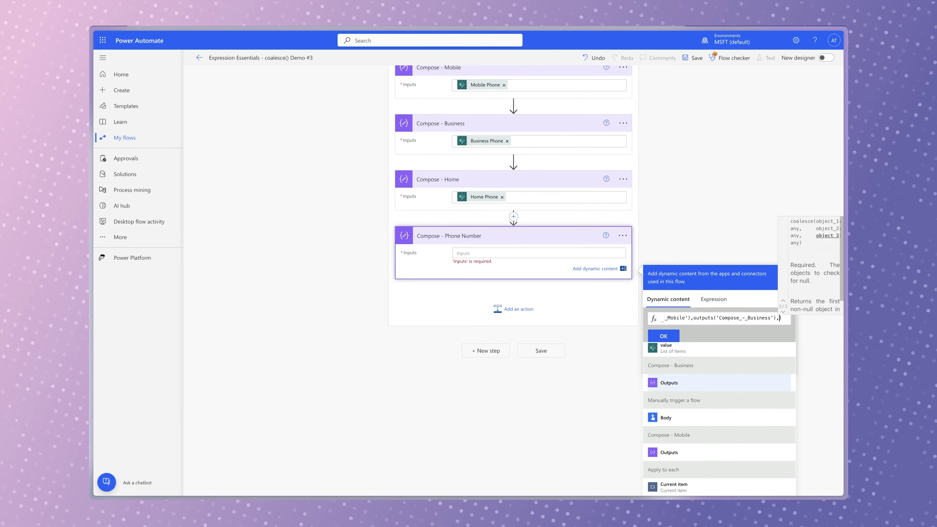
scroll(731, 395, up, 3)
click(716, 402)
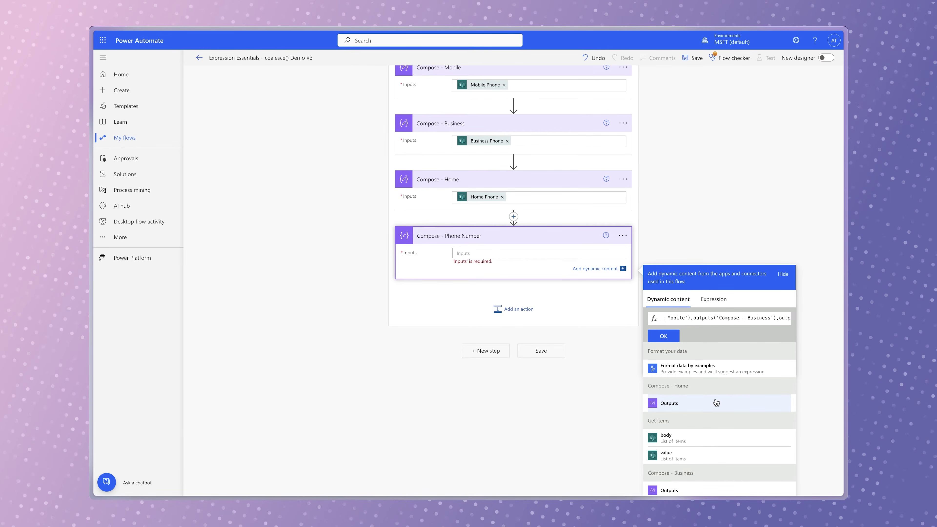
click(663, 335)
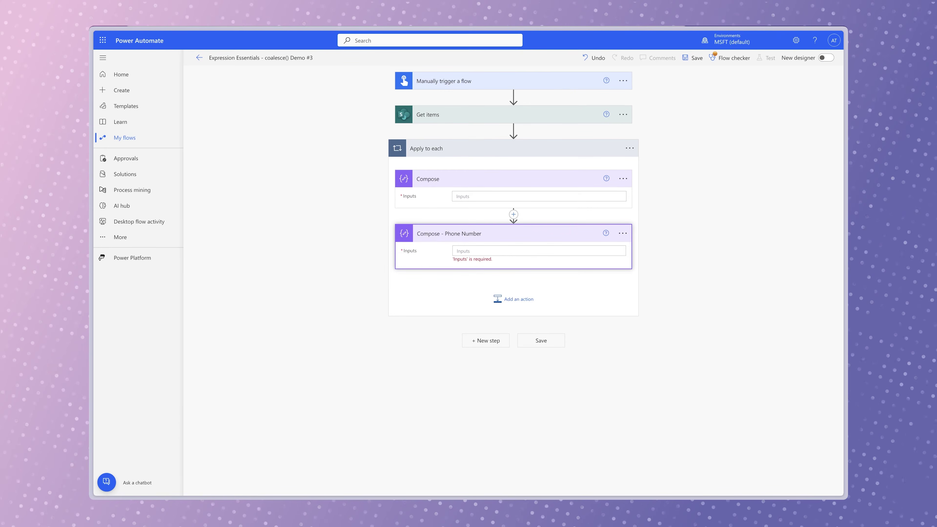
Insert the Mobile Phone value from Get items as the input of the Compose action above Compose - Phone Number.
click(538, 197)
click(719, 257)
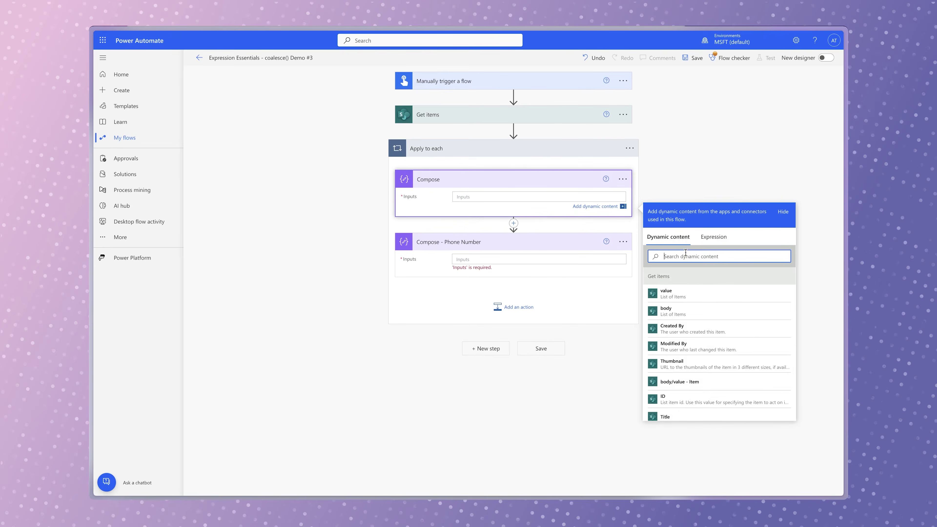
text(mobil)
click(703, 293)
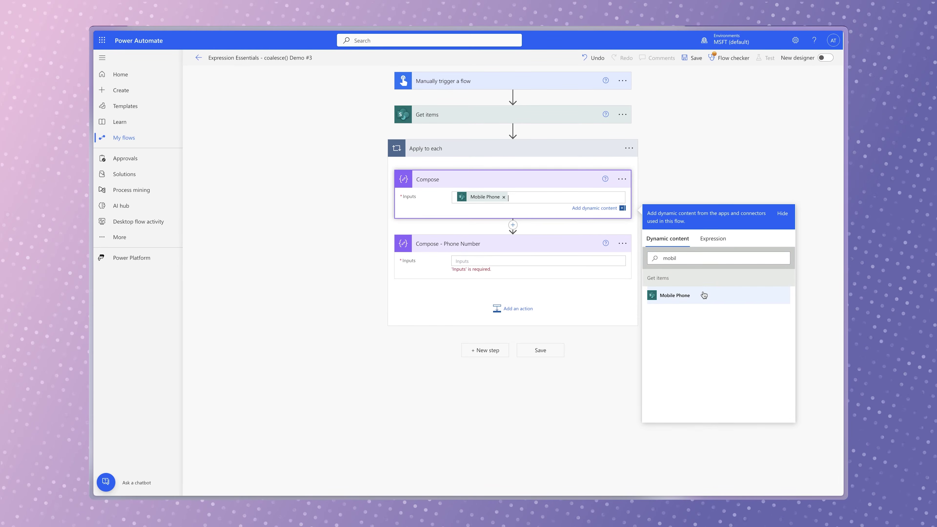
Copy the expression items('Apply_to_each')?['MobilePhone'] from the Compose action's code view, then close the code view.
click(622, 179)
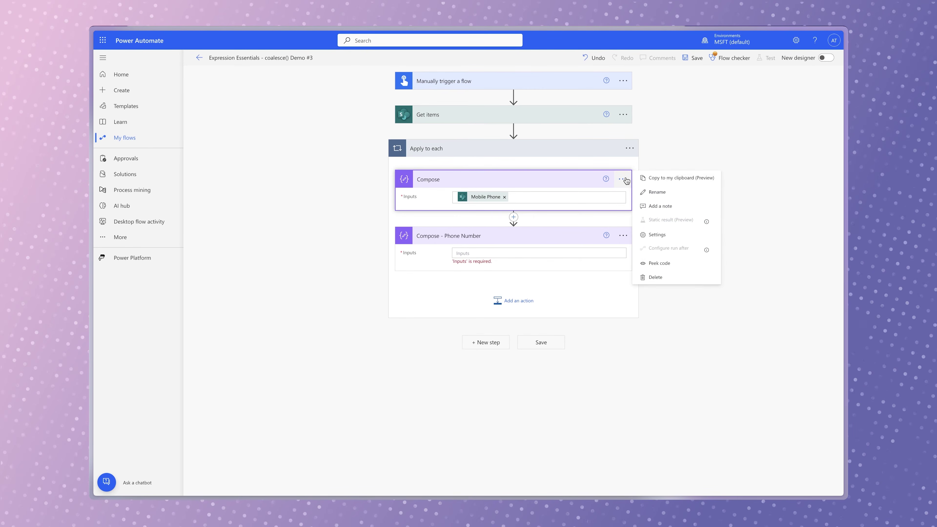
click(661, 262)
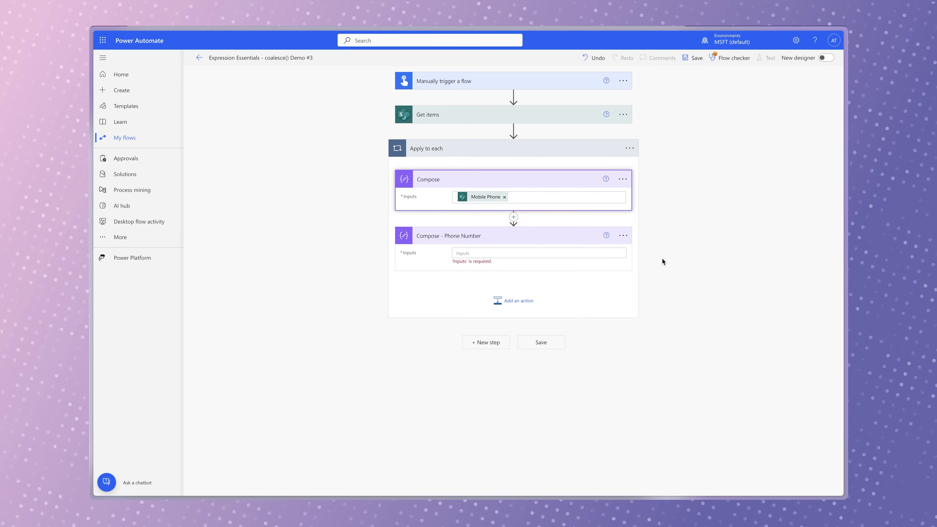
drag(471, 205, 588, 206)
key(ctrl+c)
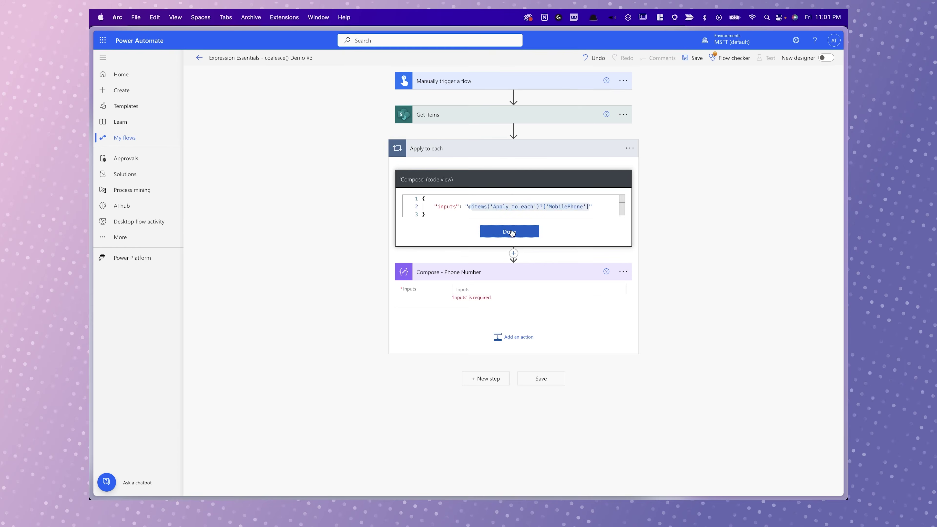
click(508, 232)
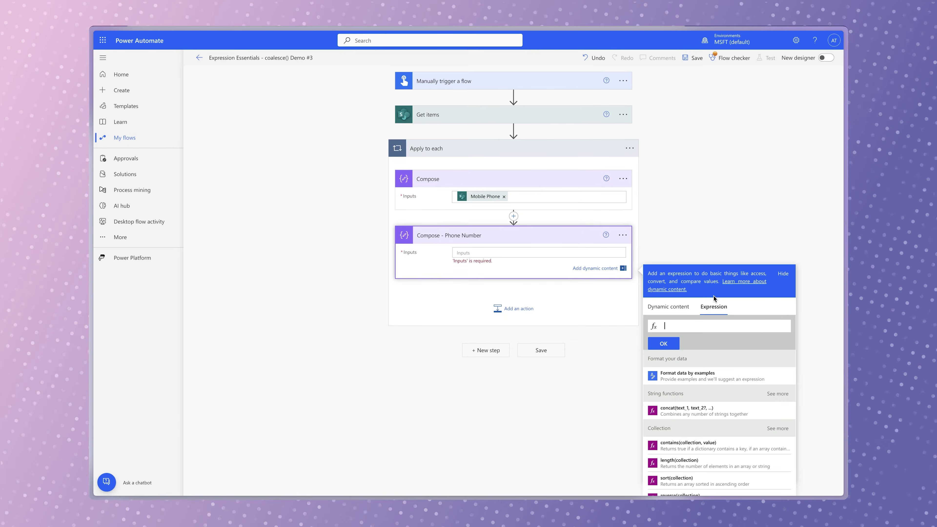
Insert the expression coalesce(items('Apply_to_each')?['MobilePhone']) as the Compose - Phone Number input.
text(coalesce()
key(ctrl+v)
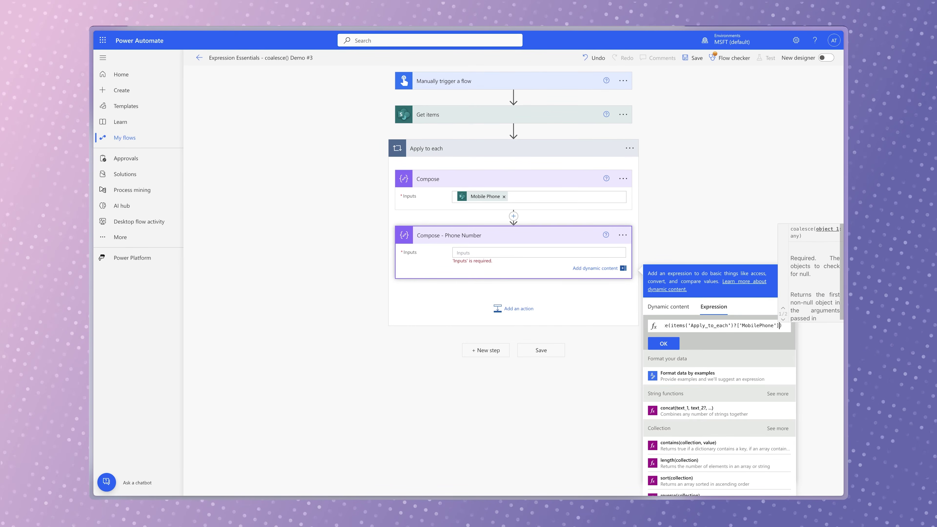
click(792, 329)
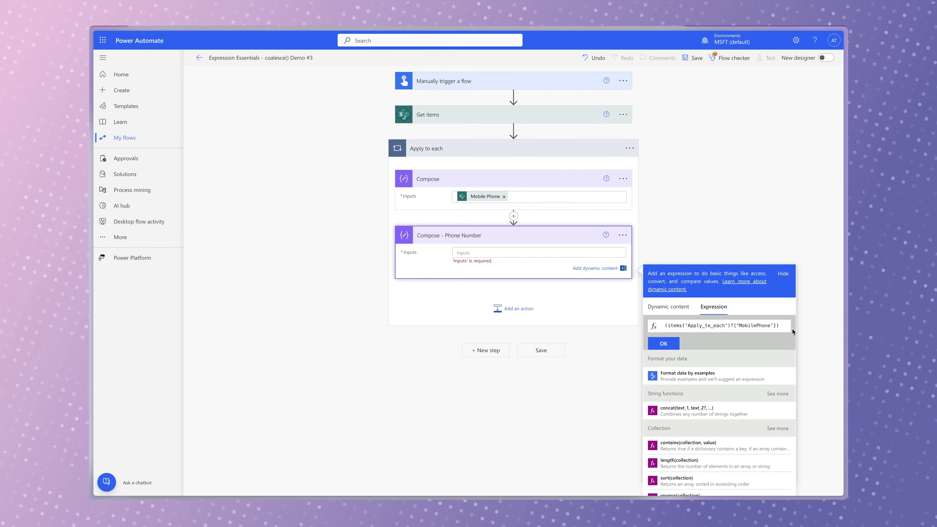
click(673, 344)
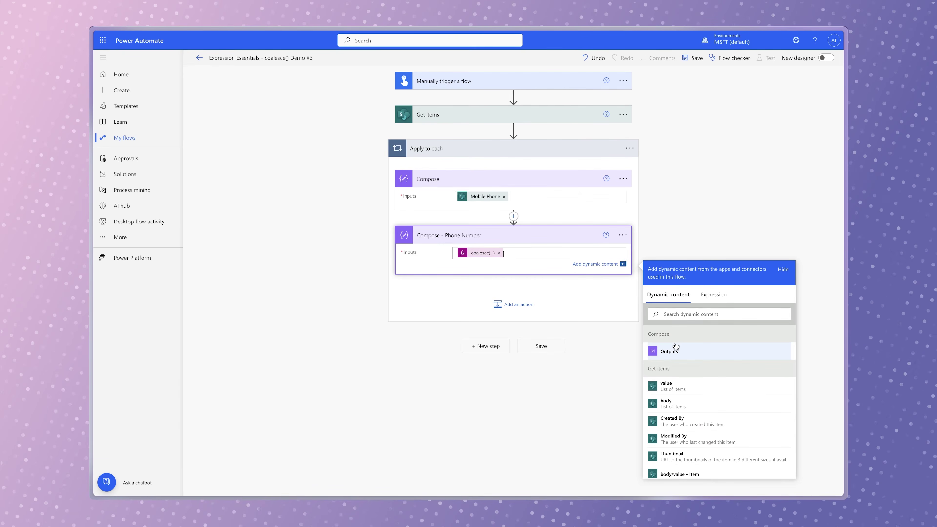
Replace the Compose action's Mobile Phone input with the Business Phone value from Get items.
click(504, 197)
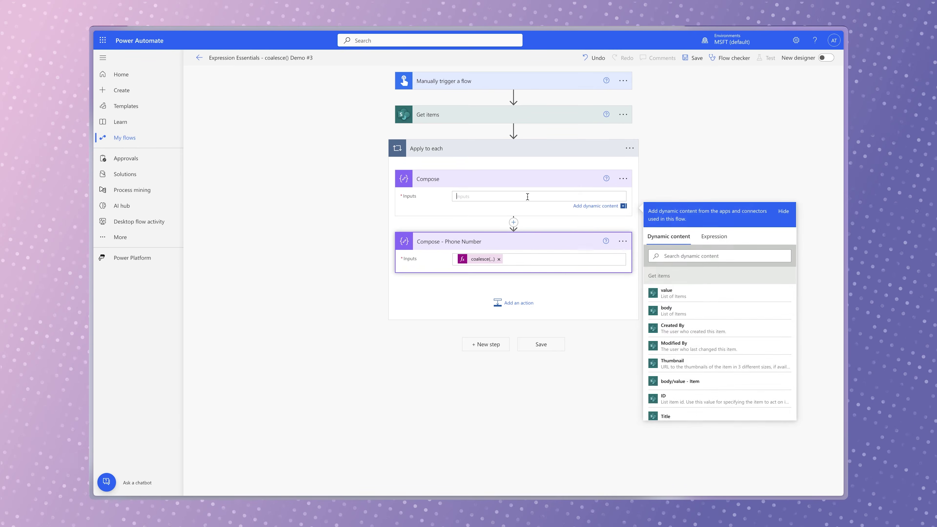
click(677, 255)
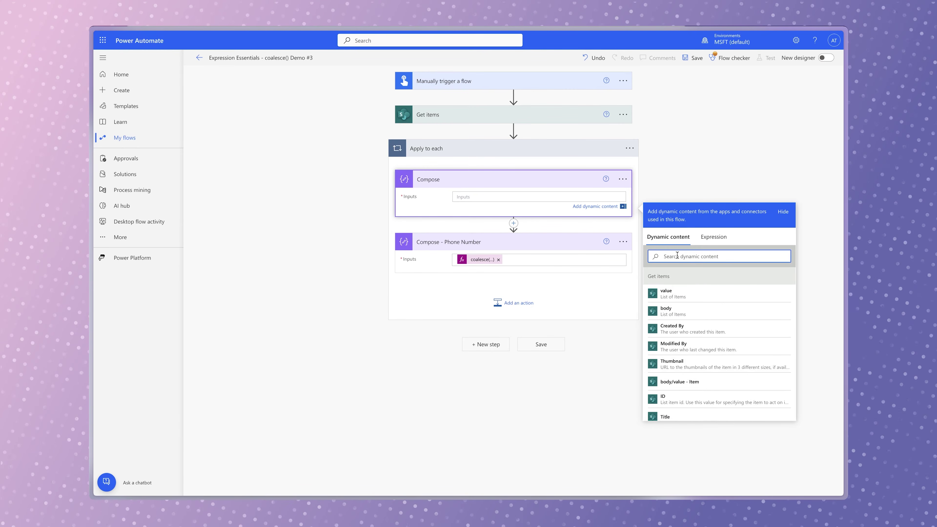
text(busin)
click(678, 295)
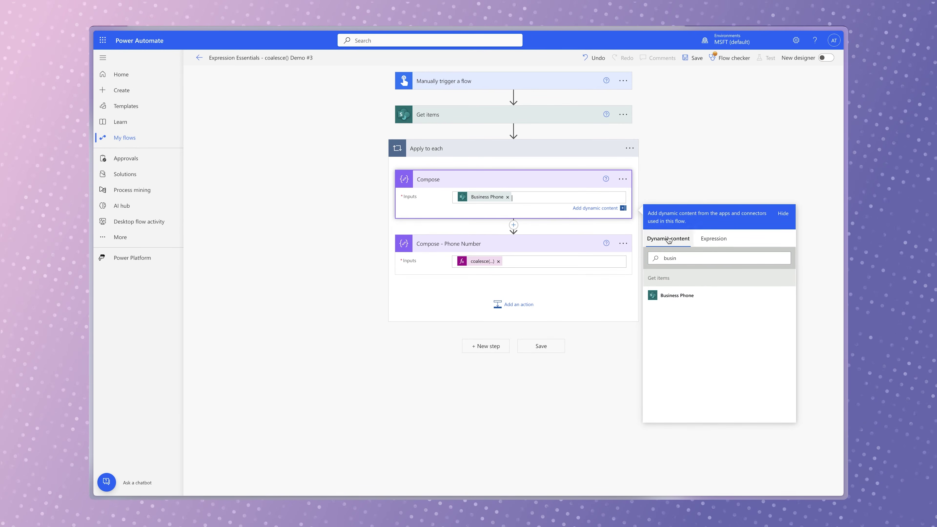
Copy the expression items('Apply_to_each')?['BusinessPhone'] from the Compose action's code view.
click(624, 180)
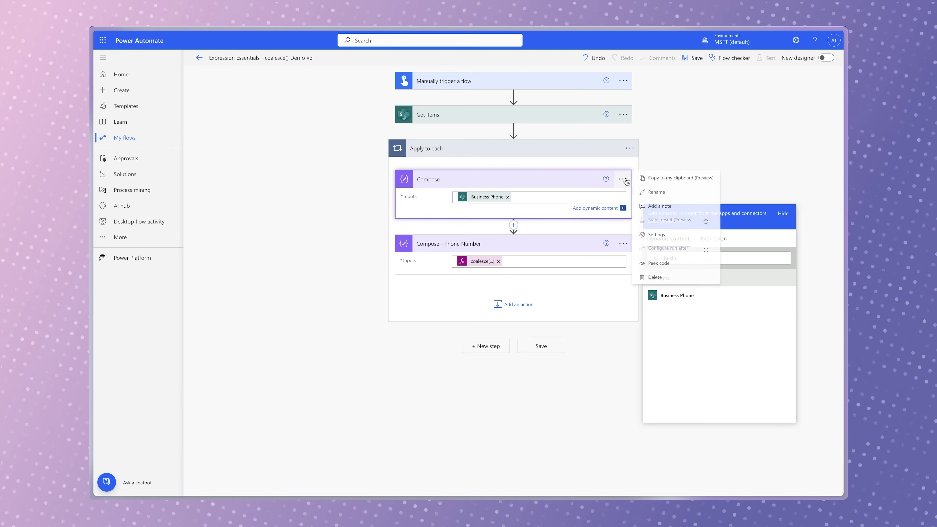
click(659, 263)
drag(595, 212, 471, 206)
key(ctrl+c)
Add items('Apply_to_each')?['BusinessPhone'] as the second coalesce() argument in Compose - Phone Number, update the expression and close the code view.
click(482, 289)
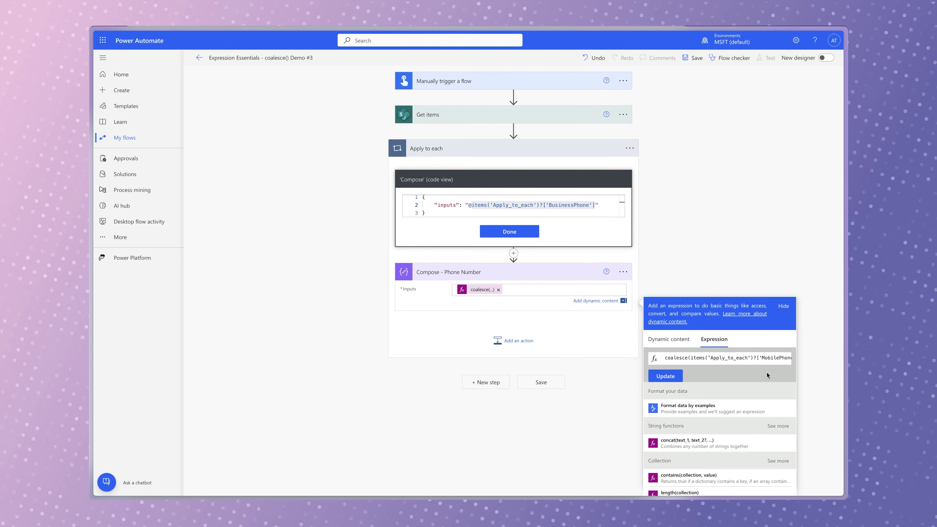
key(End)
text(,)
key(ctrl+v)
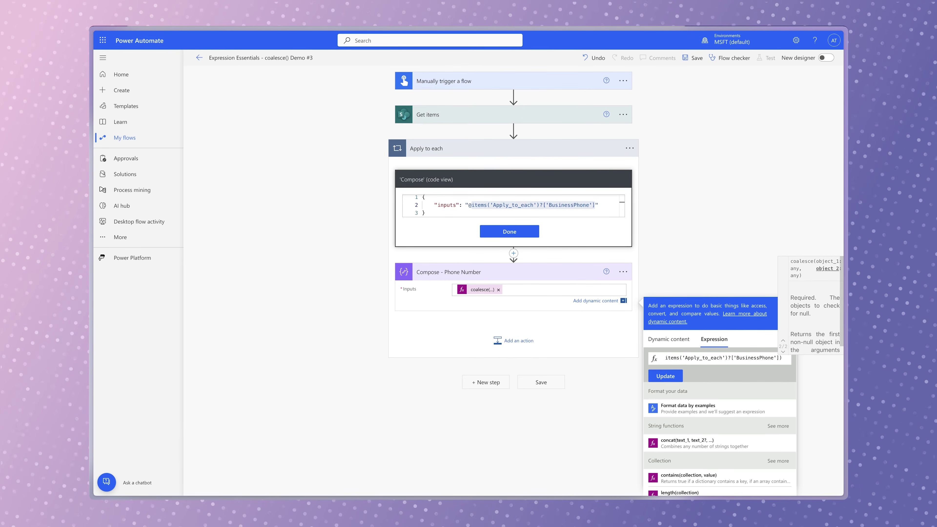
click(681, 376)
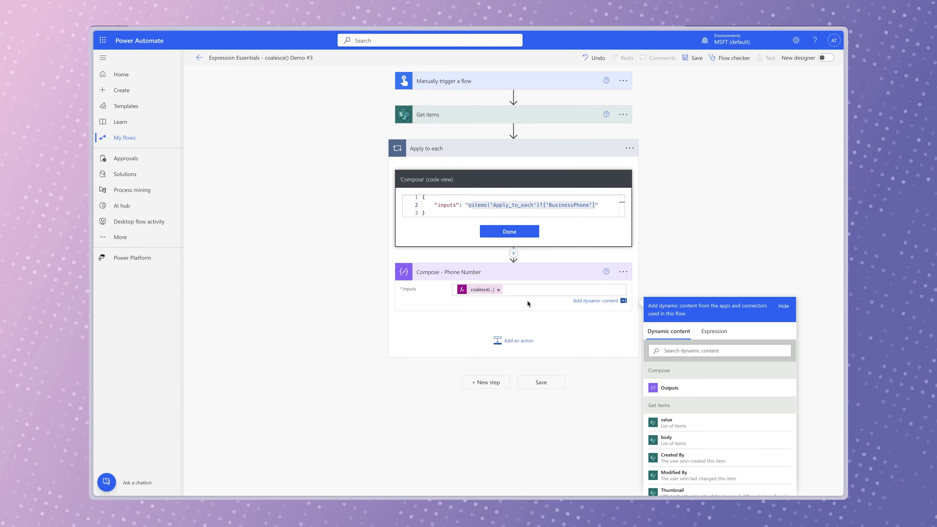
click(537, 232)
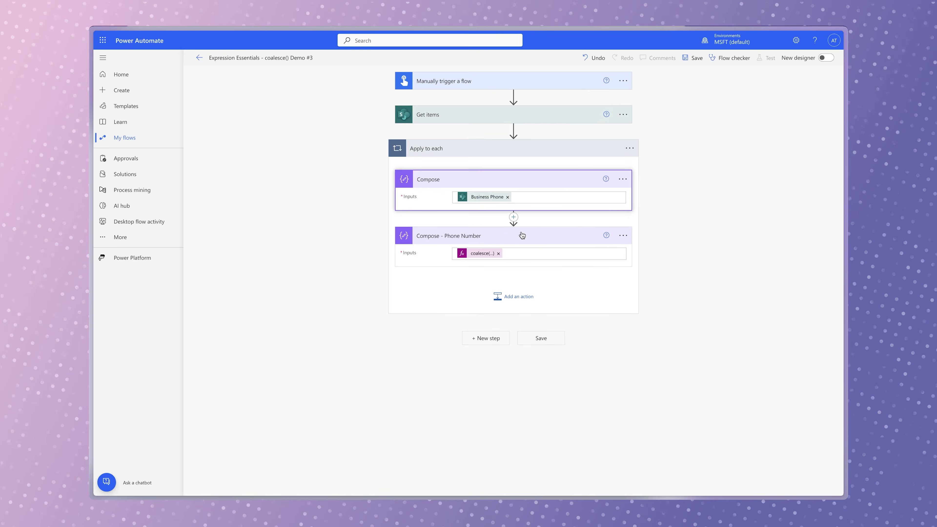
Replace the Compose action's Business Phone input with the Home Phone value from Get items.
click(507, 196)
click(686, 257)
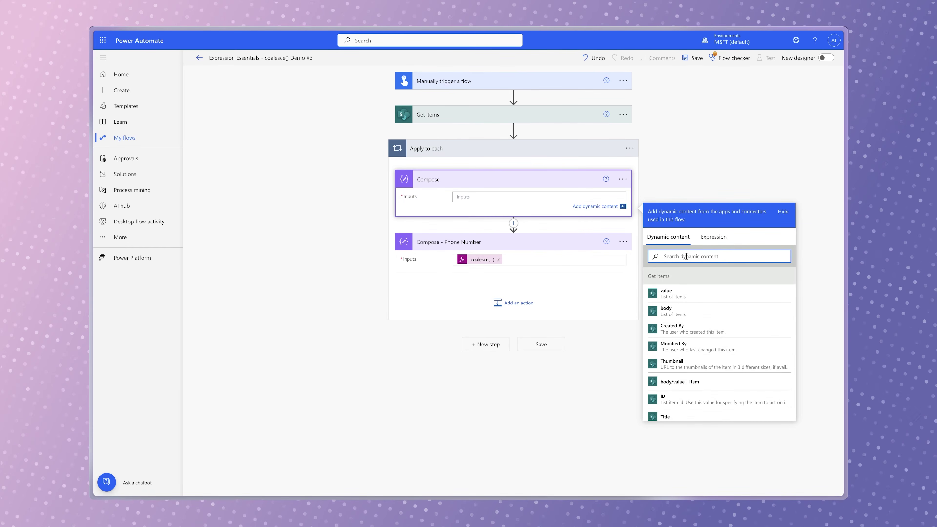
text(home)
click(715, 299)
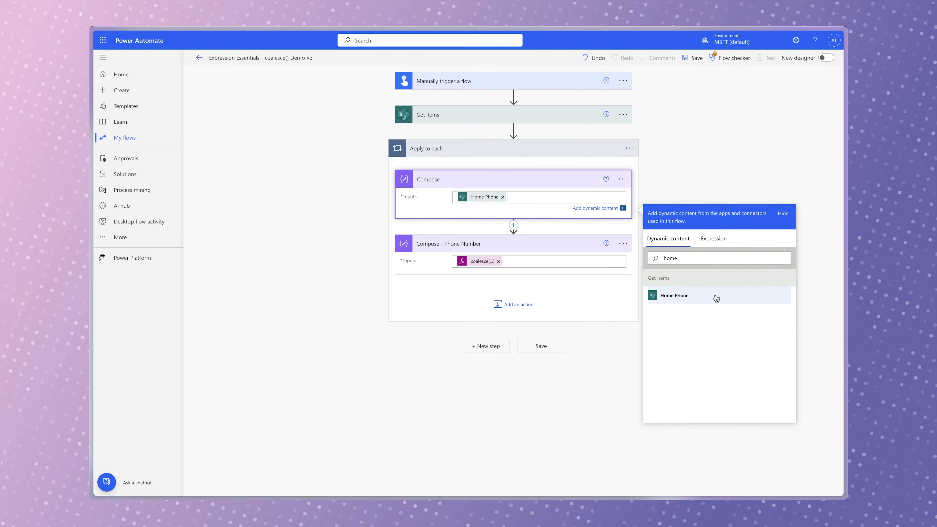
Copy the expression items('Apply_to_each')?['HomePhone'] from the Compose action's code view.
click(622, 180)
click(666, 262)
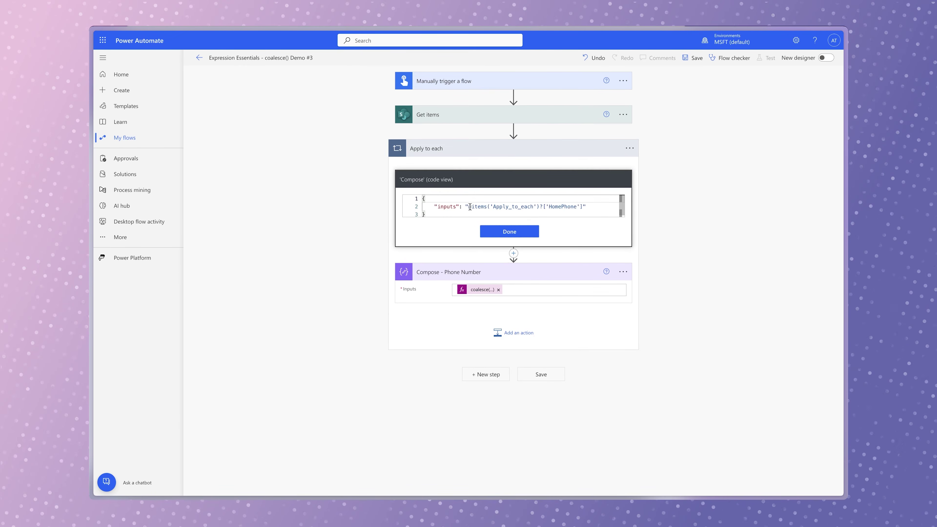
drag(468, 206, 584, 206)
key(super+c)
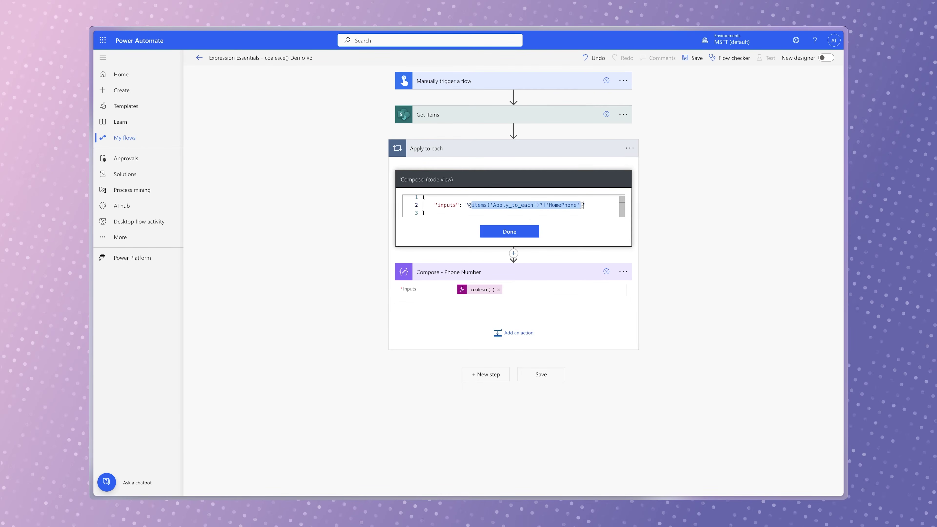
Add items('Apply_to_each')?['HomePhone'] as the third coalesce() argument in Compose - Phone Number, update the expression and close the code view.
click(480, 289)
key(End)
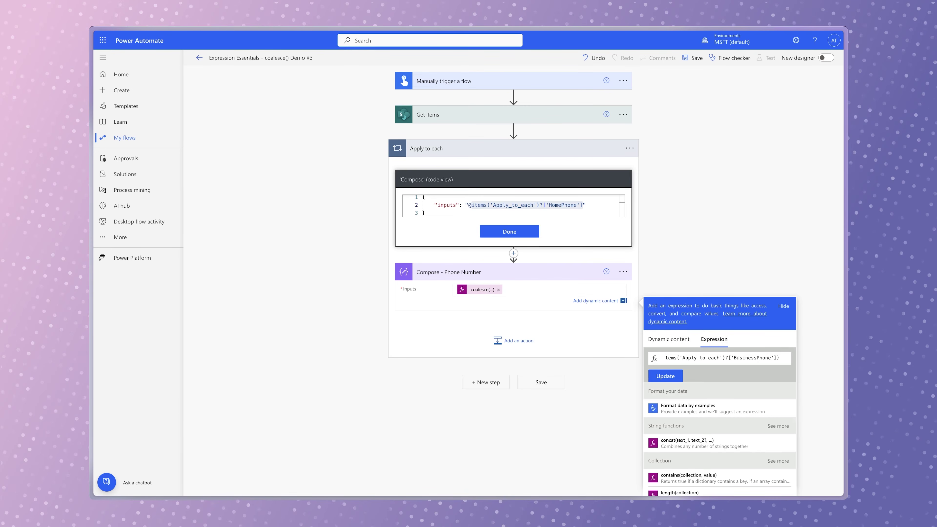
text(,)
key(super+v)
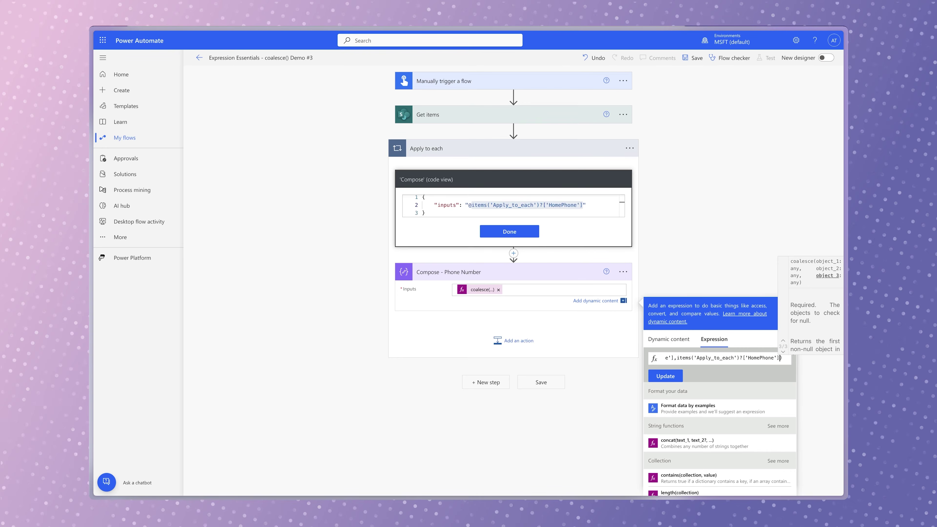
click(670, 375)
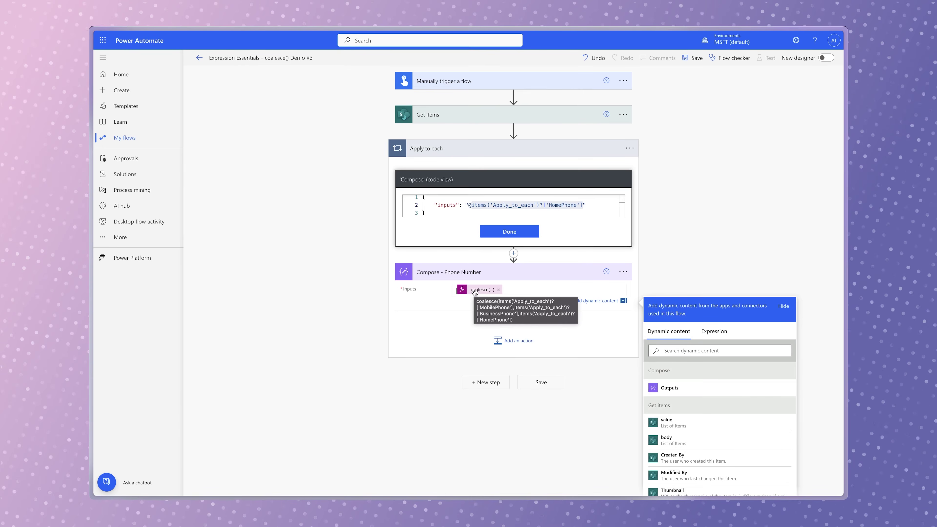
click(700, 229)
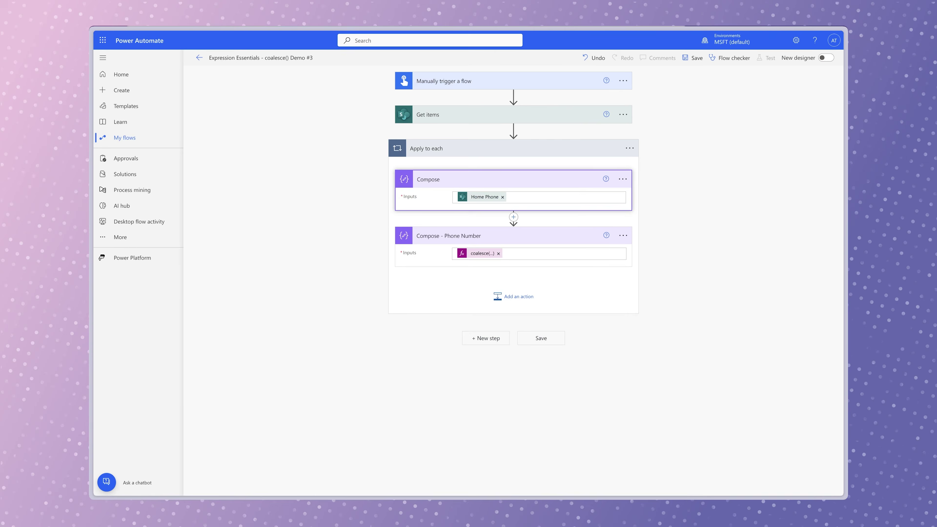
Delete the helper Compose action above Compose - Phone Number.
click(622, 179)
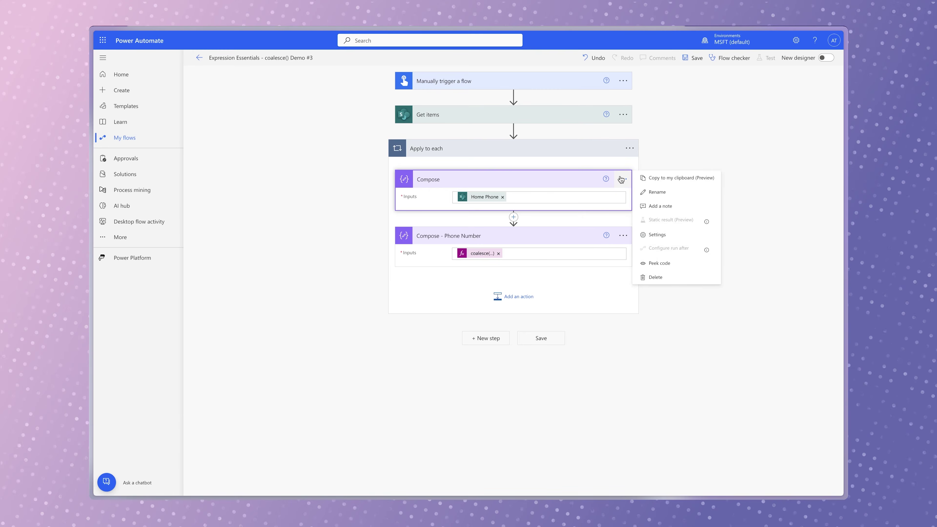
click(653, 275)
click(474, 282)
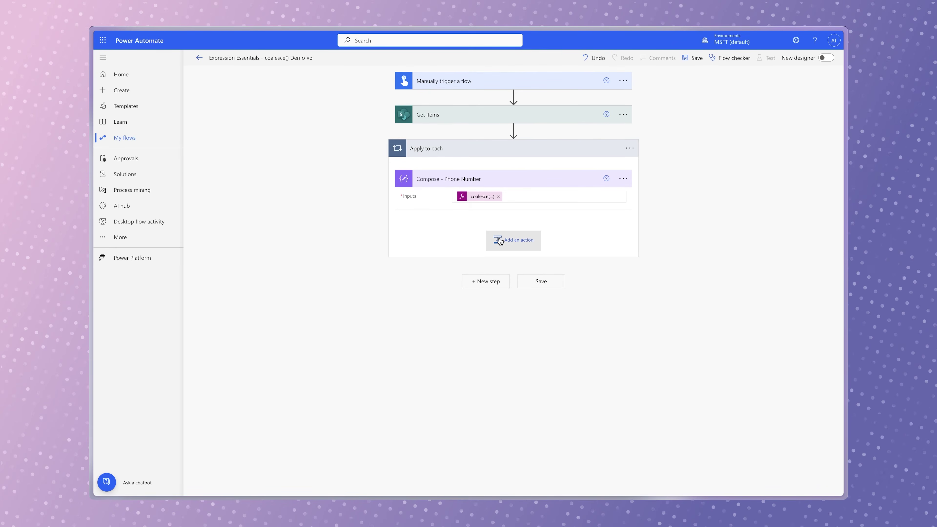
Save the flow and run a manual test of it.
click(765, 58)
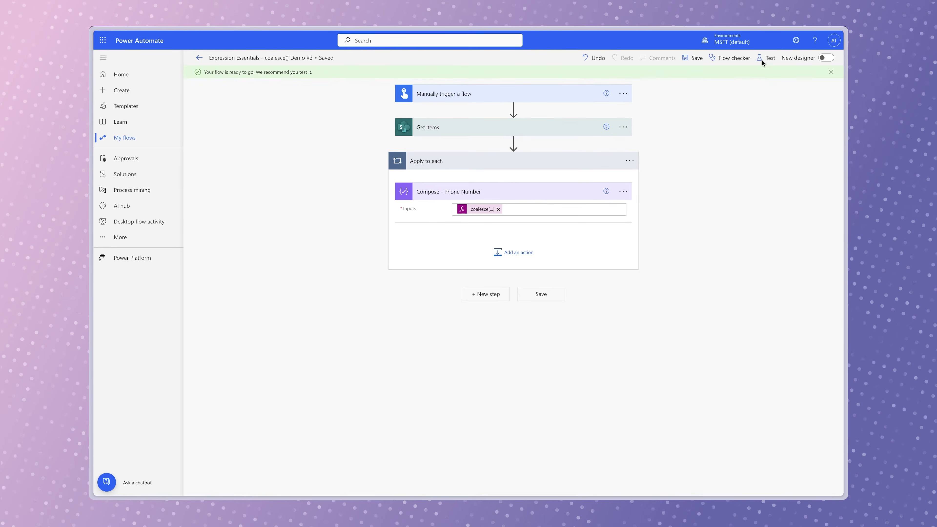
click(720, 77)
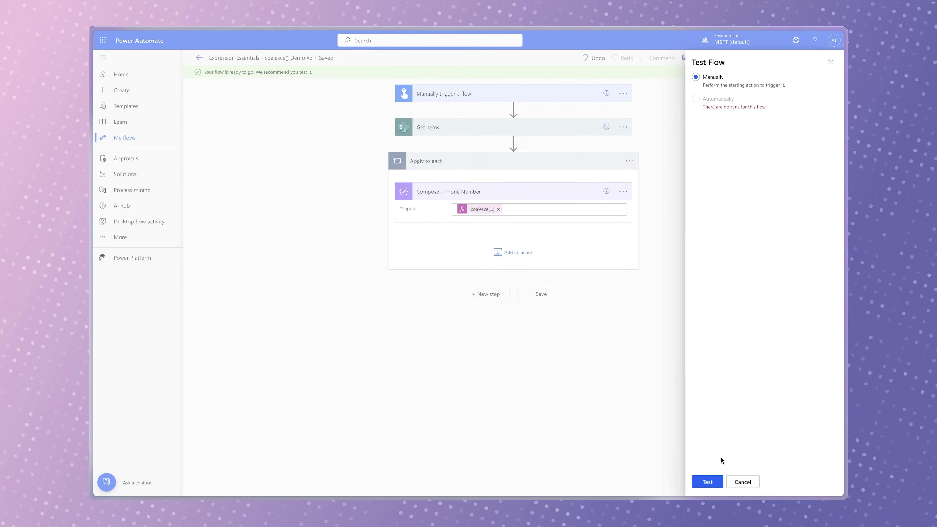
click(708, 481)
click(740, 481)
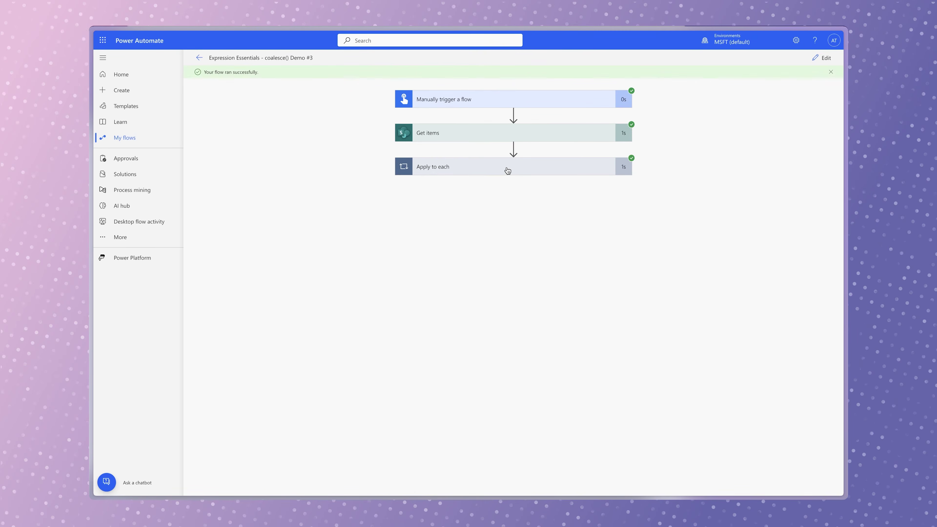
Examine the Compose - Phone Number output for successive iterations of the Apply to each loop.
click(508, 171)
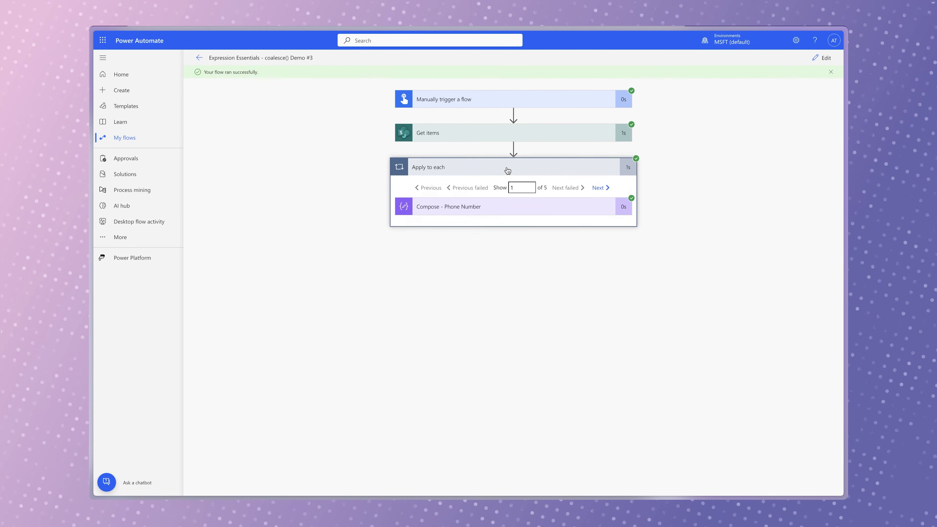
click(542, 210)
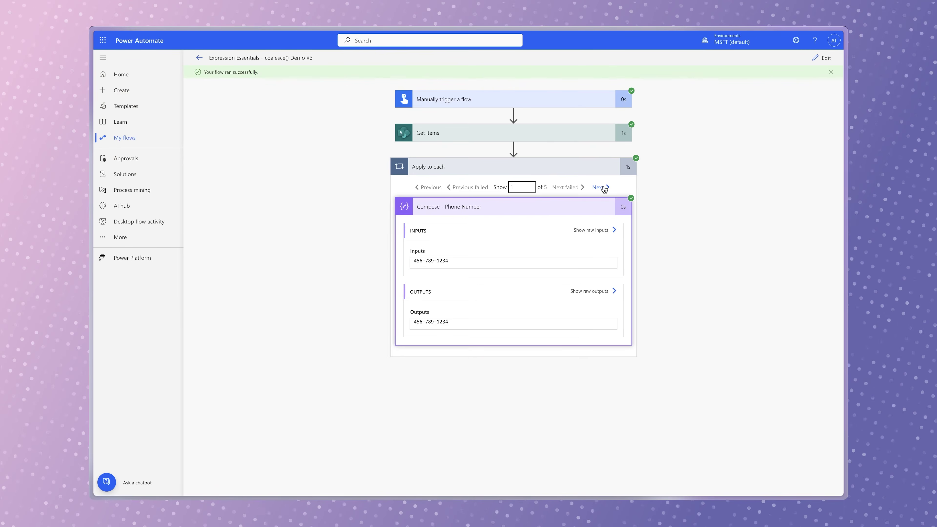
click(604, 187)
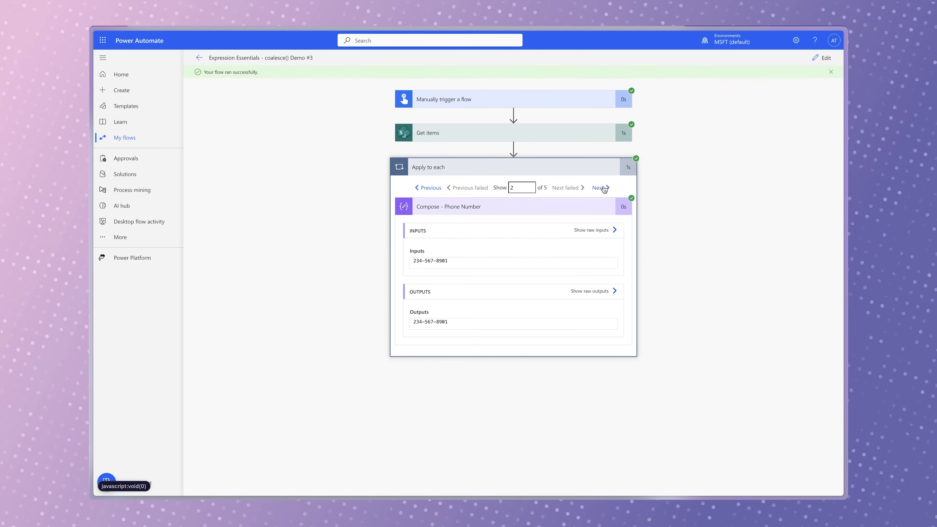
click(604, 188)
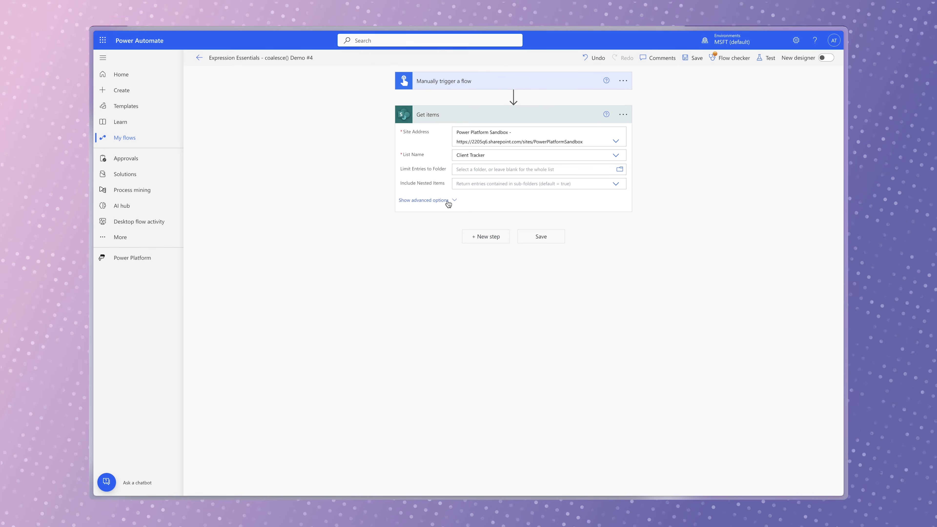
Set the Top Count of the Get items action to 5 in the coalesce() Demo #4 flow.
click(435, 201)
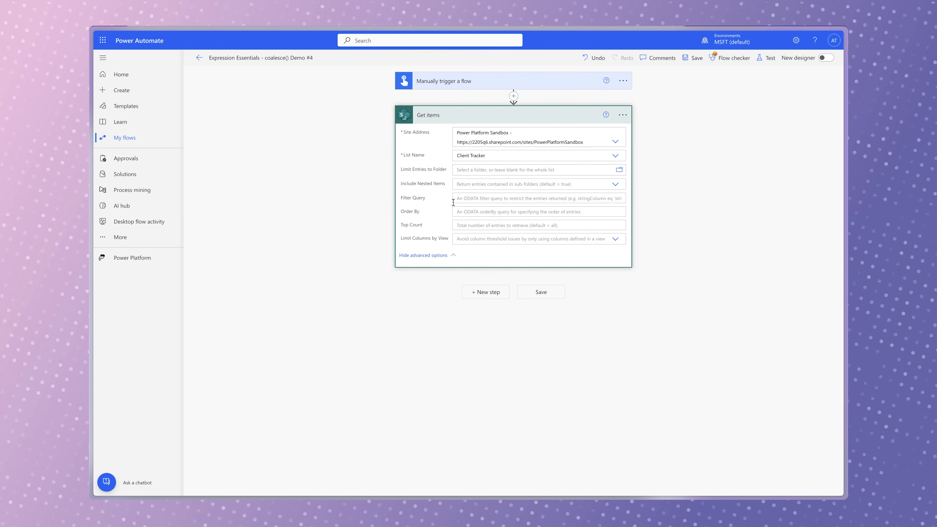
click(469, 224)
text(5)
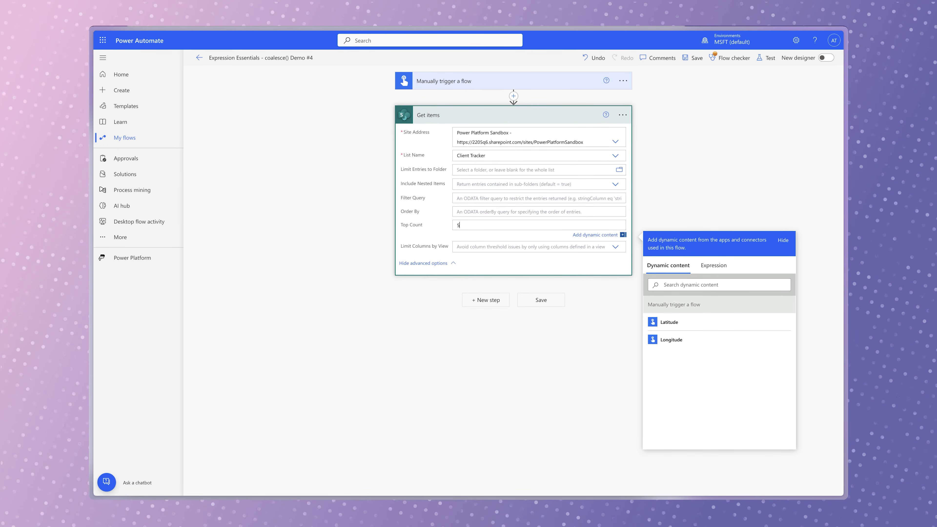
Add a Create HTML table action after Get items, using the value list from Get items as its From input.
click(486, 300)
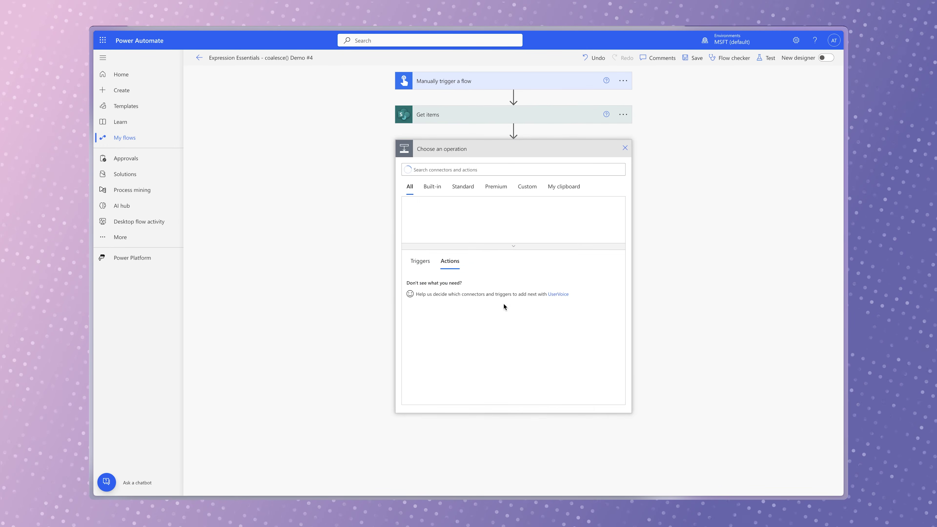
text(create html)
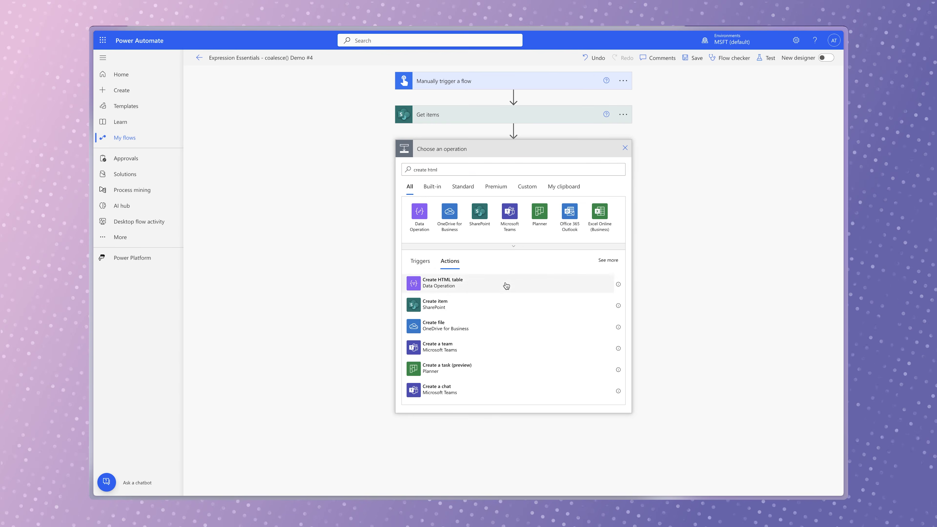
click(505, 285)
click(671, 263)
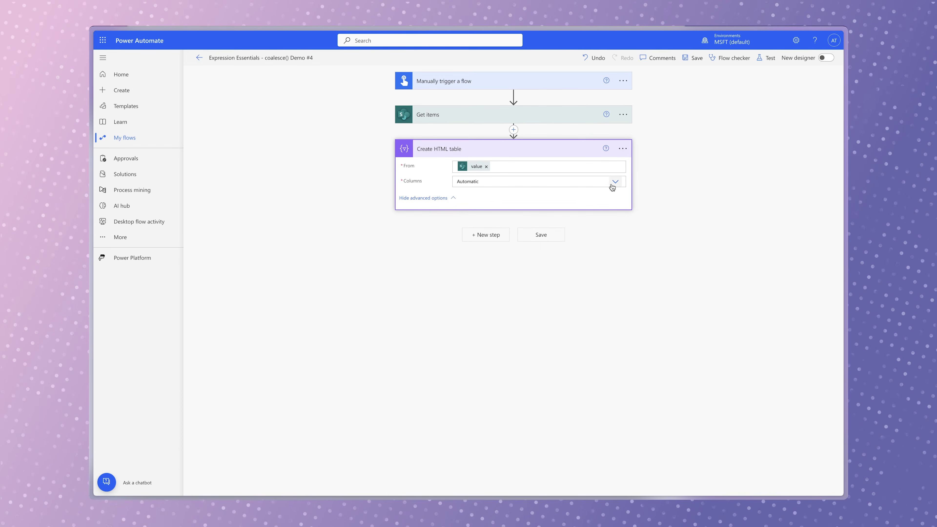
Switch the HTML table to custom columns and enter the headers ClientName, AssignedTo and Status.
click(614, 184)
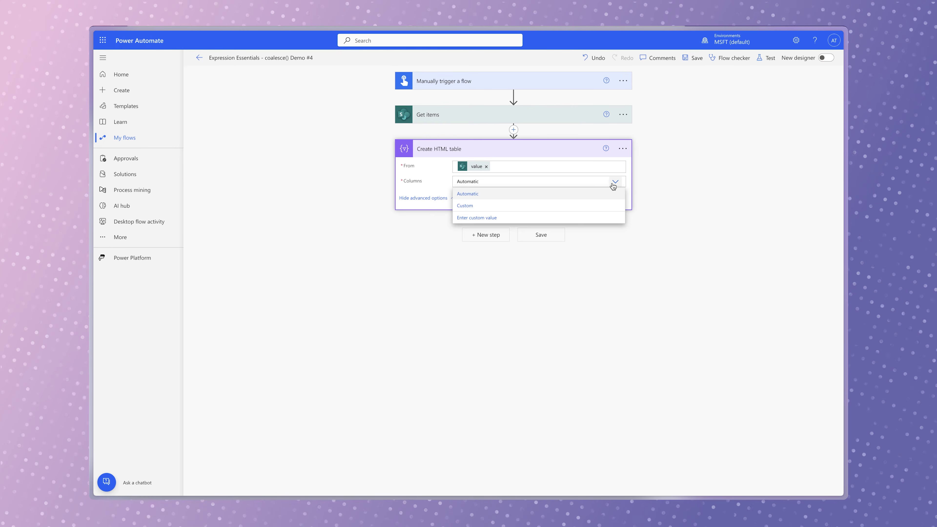
click(595, 205)
click(495, 200)
text(ClientName)
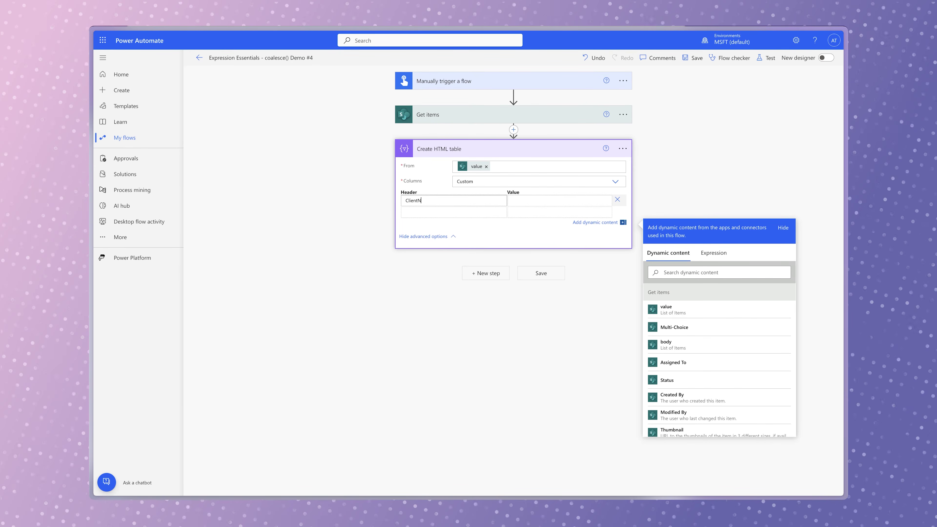
key(Tab)
text(AssignedTo)
key(Tab)
key(Tab)
key(Tab)
text(S)
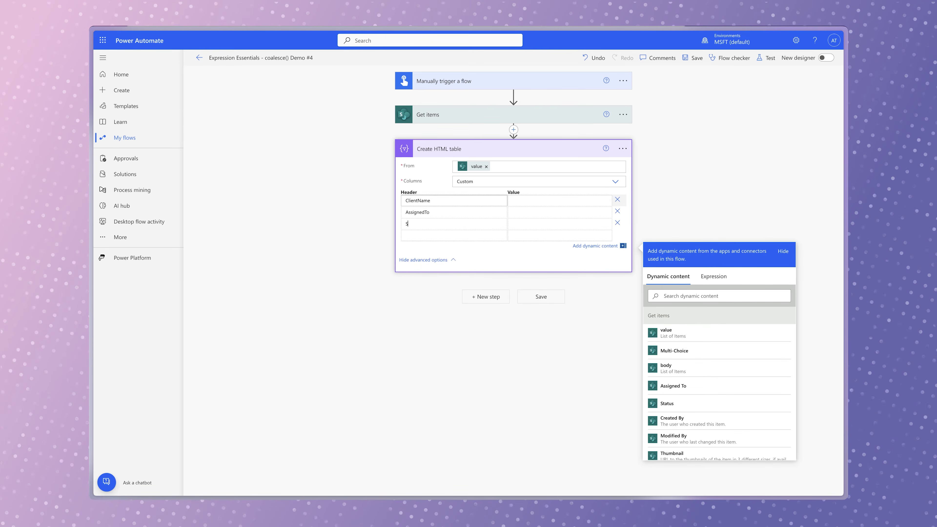
text(tatustitle)
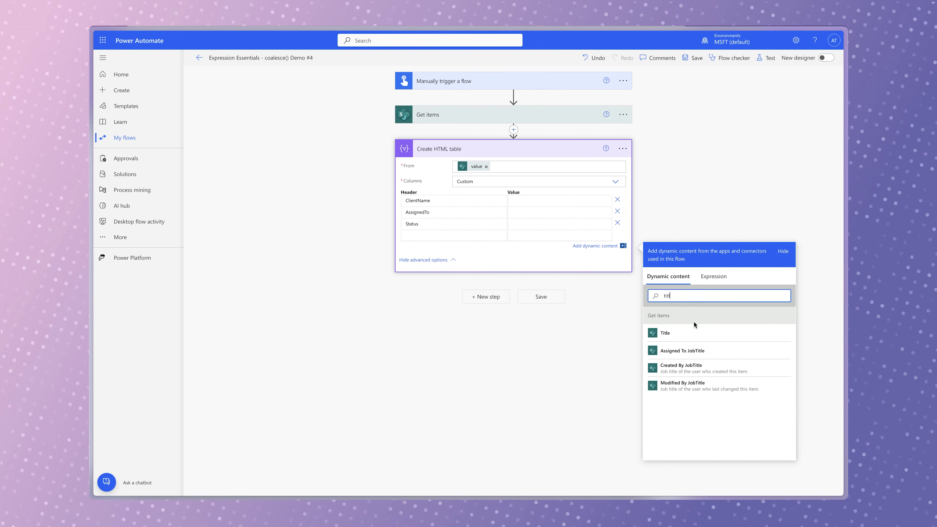
Map the ClientName column to Title and the Status column to Status Value from Get items.
click(694, 318)
click(685, 297)
text(stat)
click(696, 353)
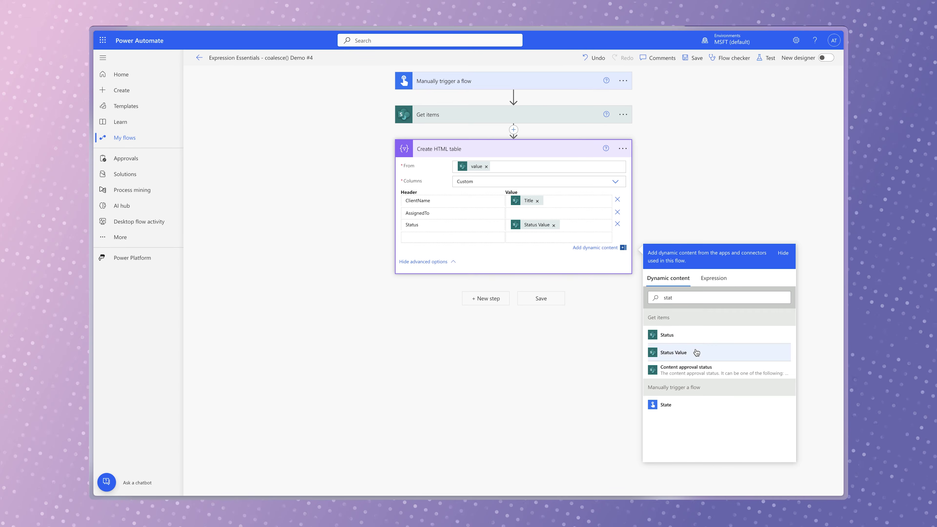
click(536, 213)
click(723, 278)
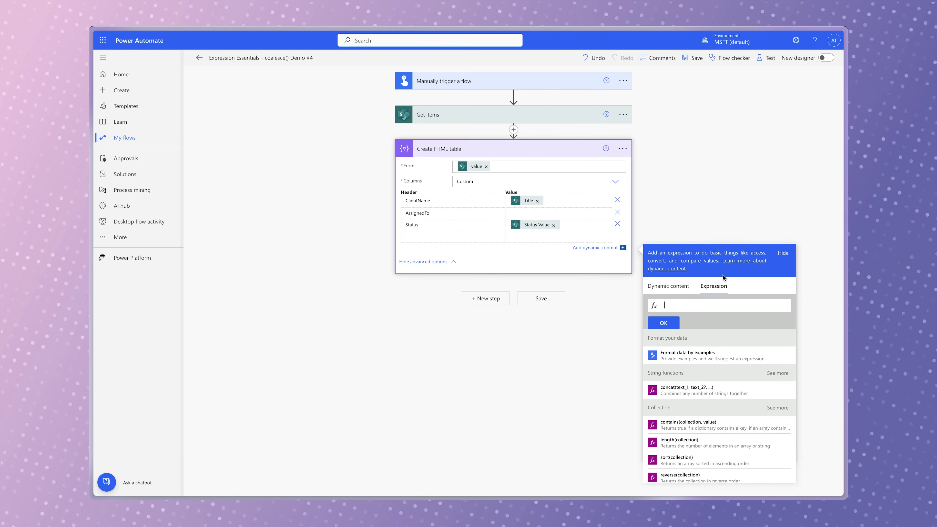
text(coa)
key(Tab)
text(()
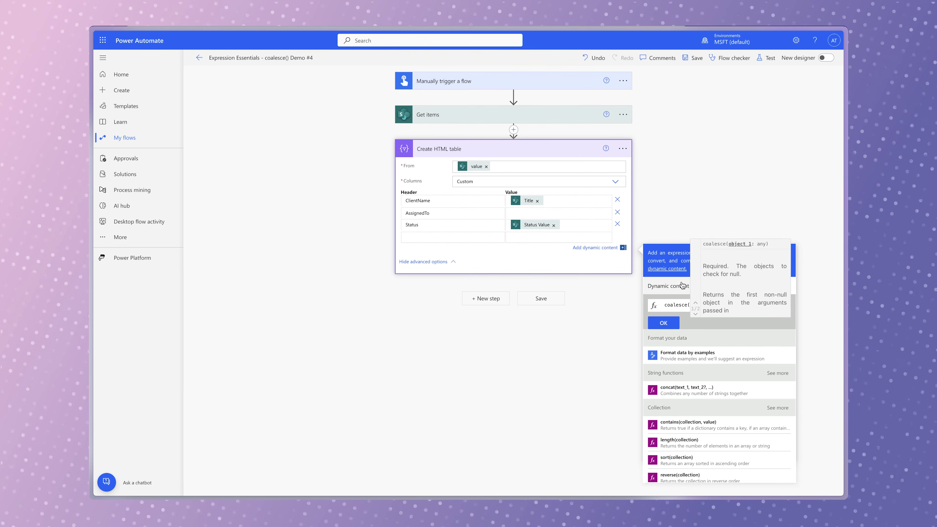
click(680, 284)
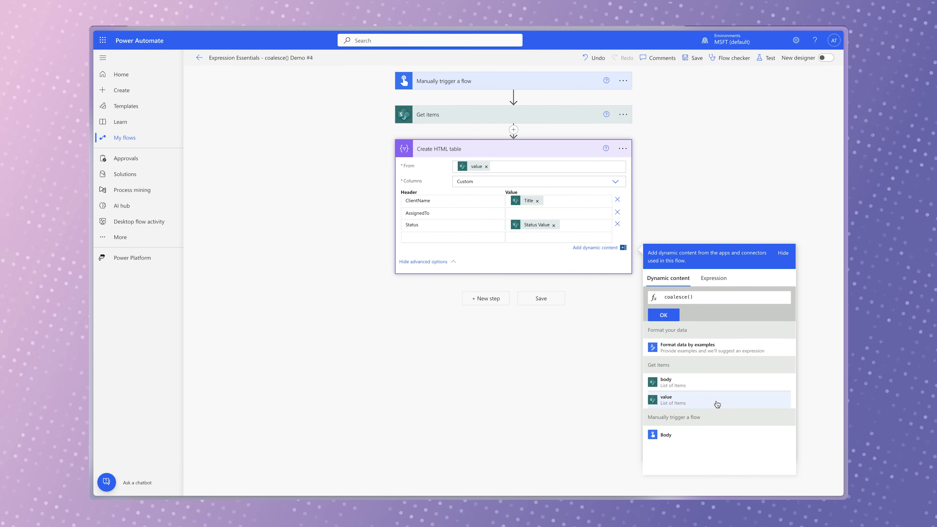
Insert a Compose action between Get items and Create HTML table, with Assigned To DisplayName from Get items as its input.
click(514, 130)
click(516, 146)
text(compose)
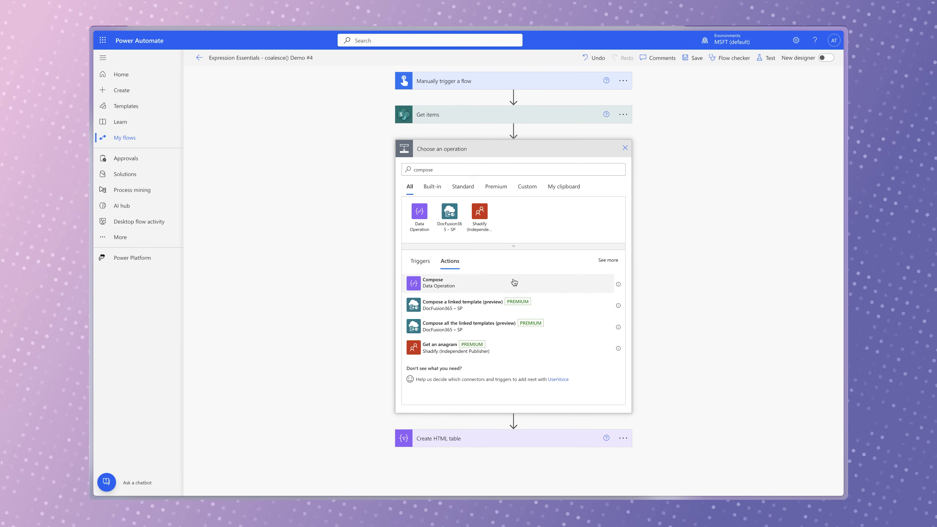
click(512, 280)
click(555, 168)
click(684, 225)
text(assign)
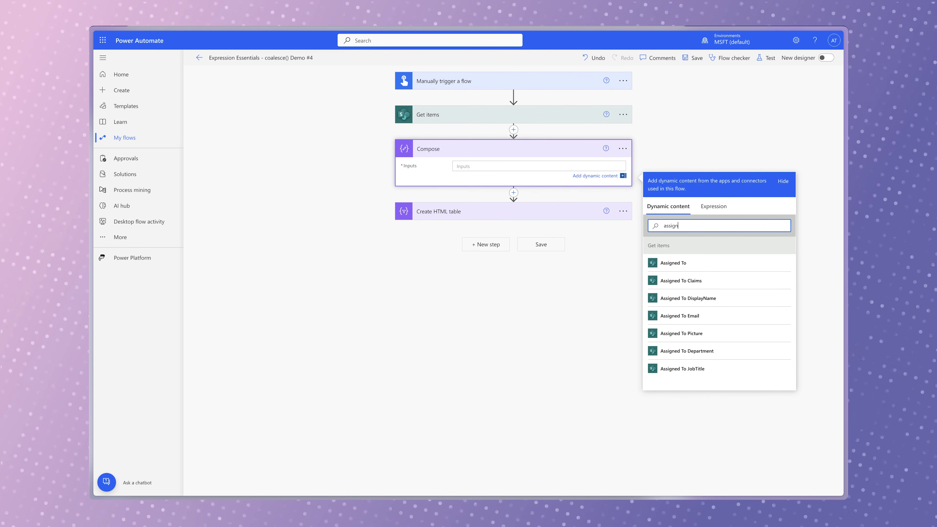
click(718, 299)
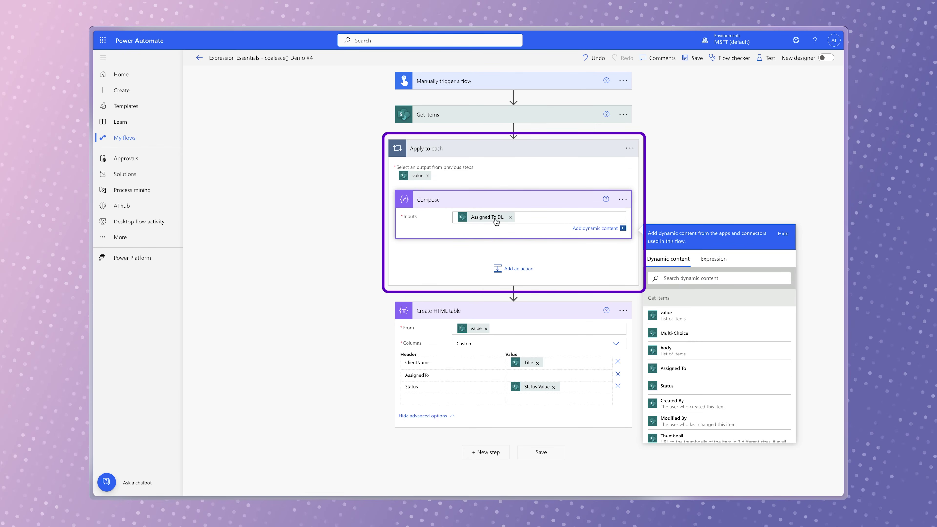
Peek at the code of the Compose action and copy the ?['AssignedTo/DisplayName'] part of its inputs expression.
mouse_move(496, 222)
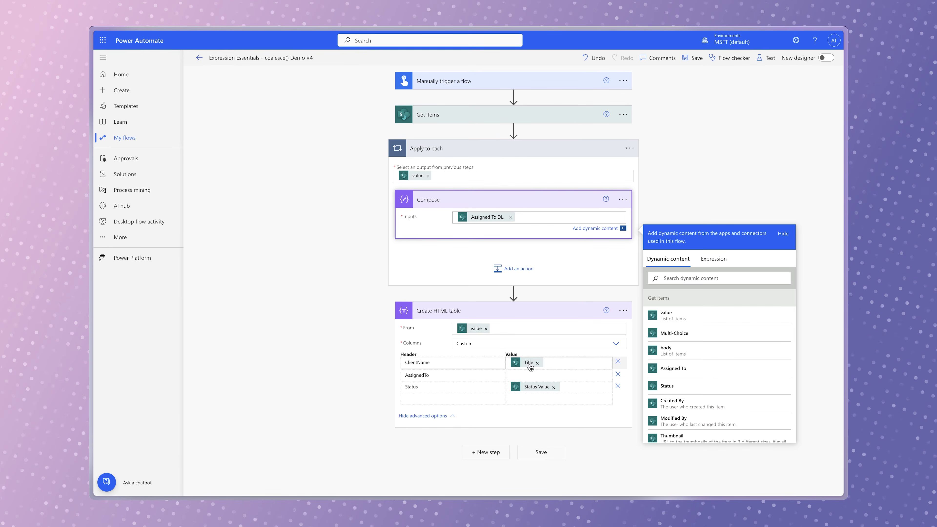
mouse_move(530, 365)
click(623, 199)
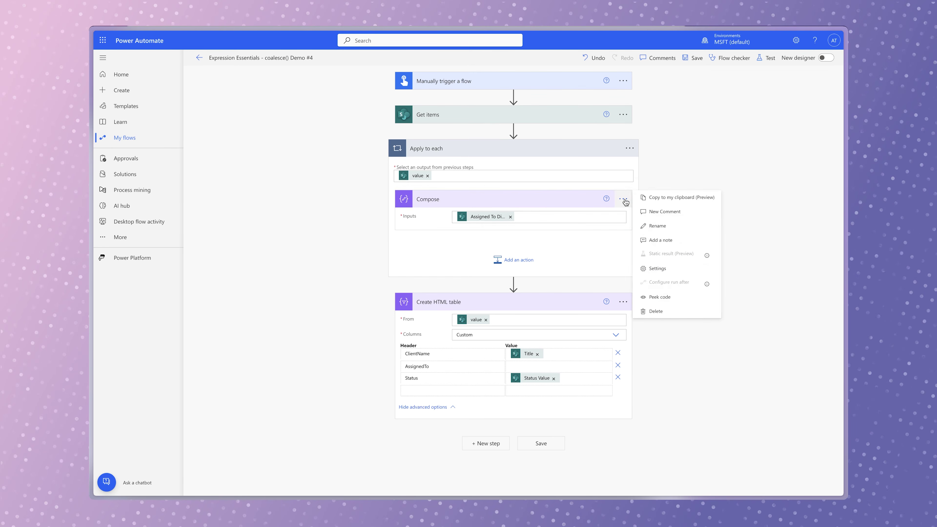
click(664, 297)
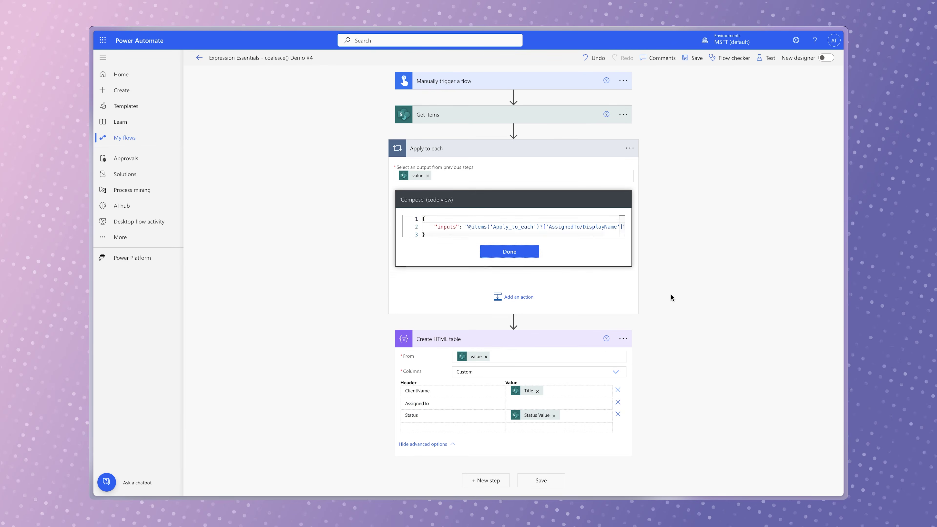
drag(540, 225, 619, 226)
key(ctrl+c)
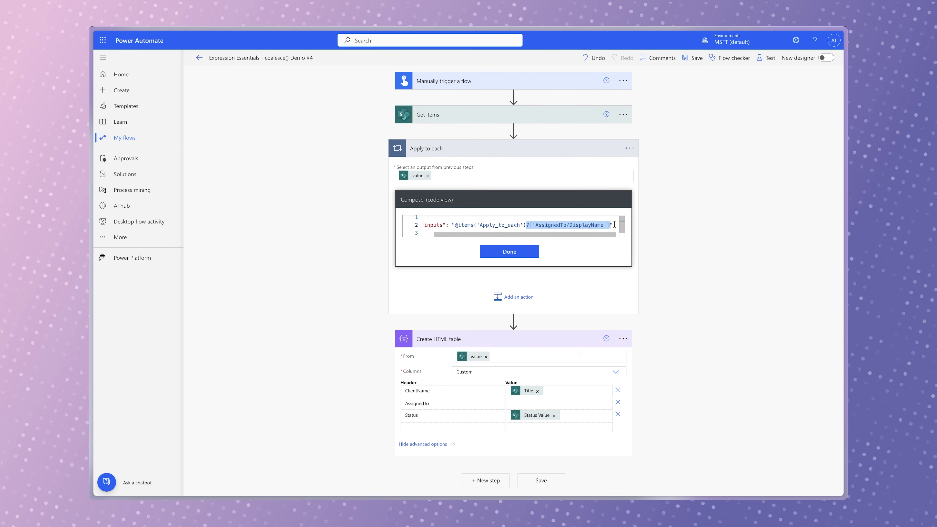
Set the AssignedTo column's value in the HTML table to the expression coalesce(item()?['AssignedTo/DisplayName'],'Not Assigned').
click(559, 403)
click(713, 320)
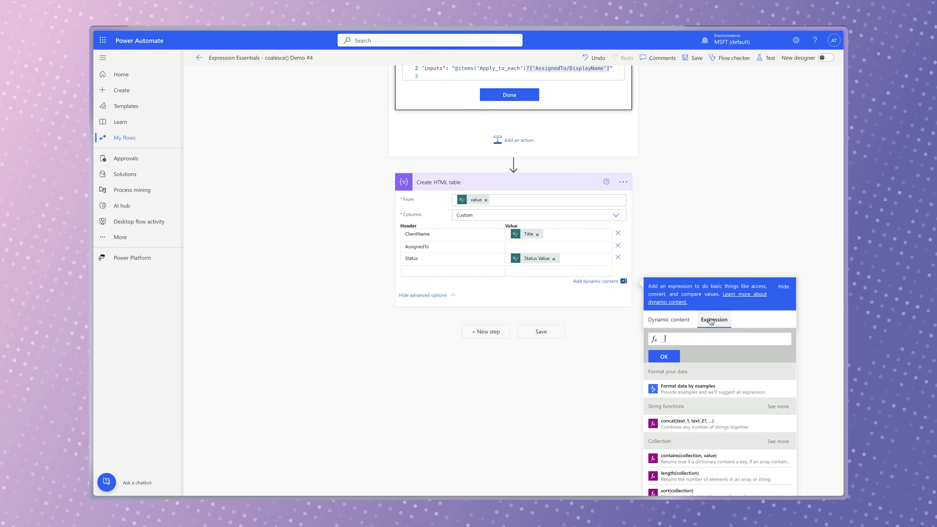
text(coalesce)
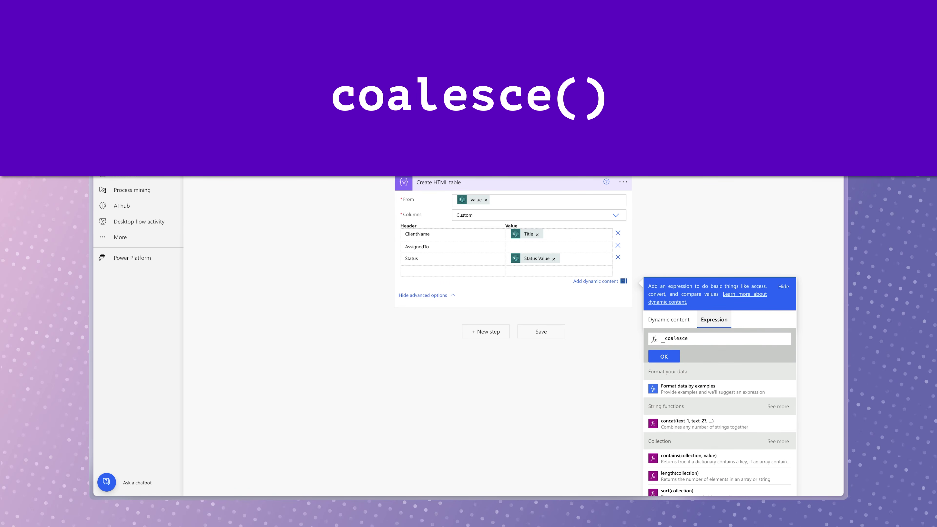
text(()
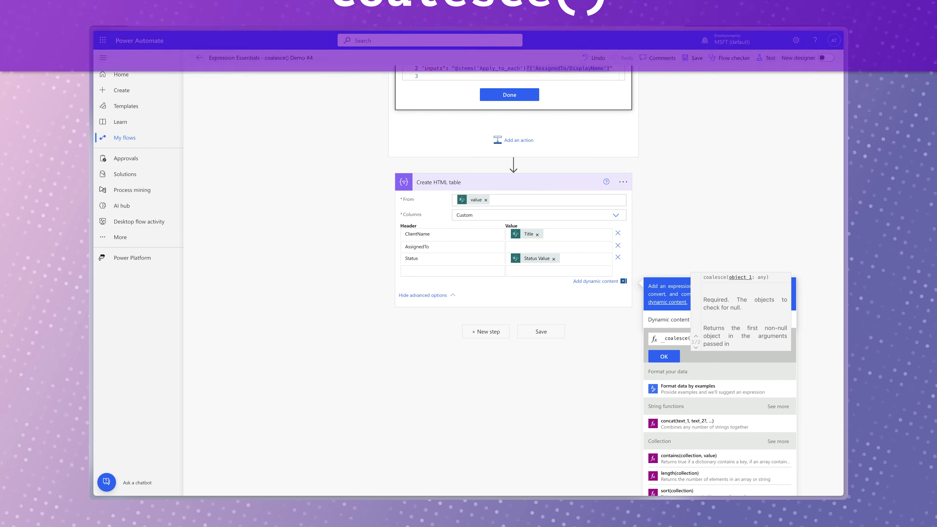
text(item())
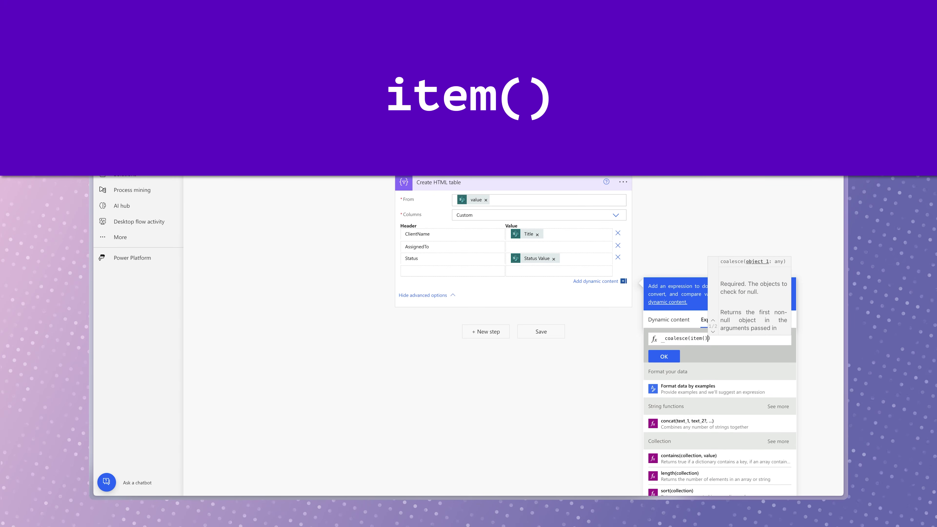
key(ctrl+v)
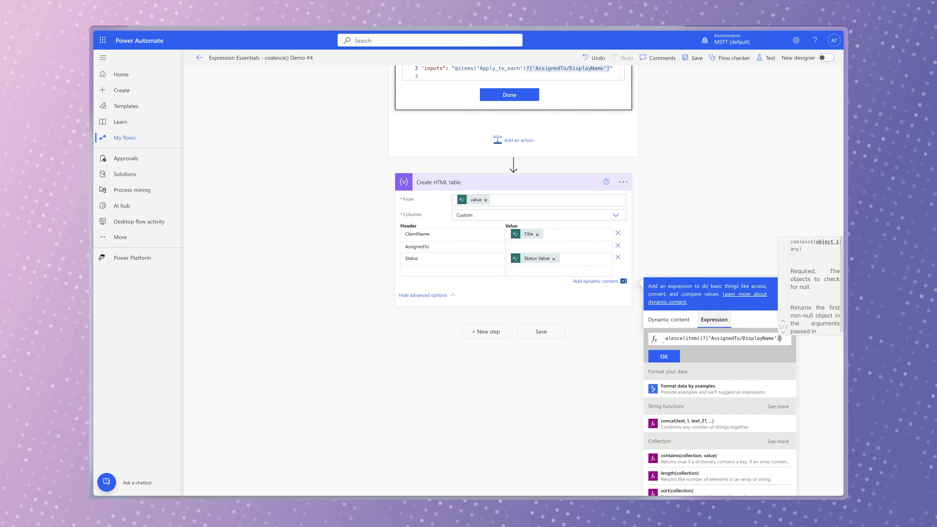
text(,)
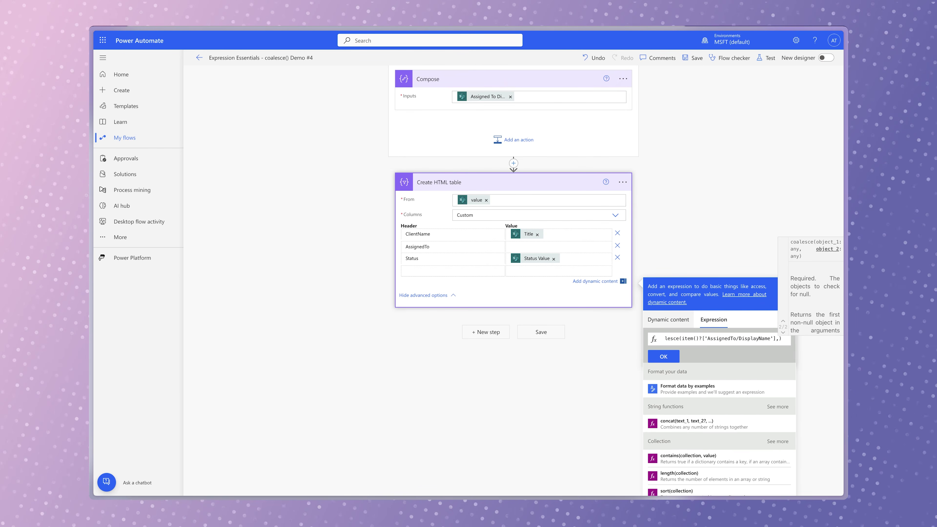
text('Not Assigned)
click(664, 356)
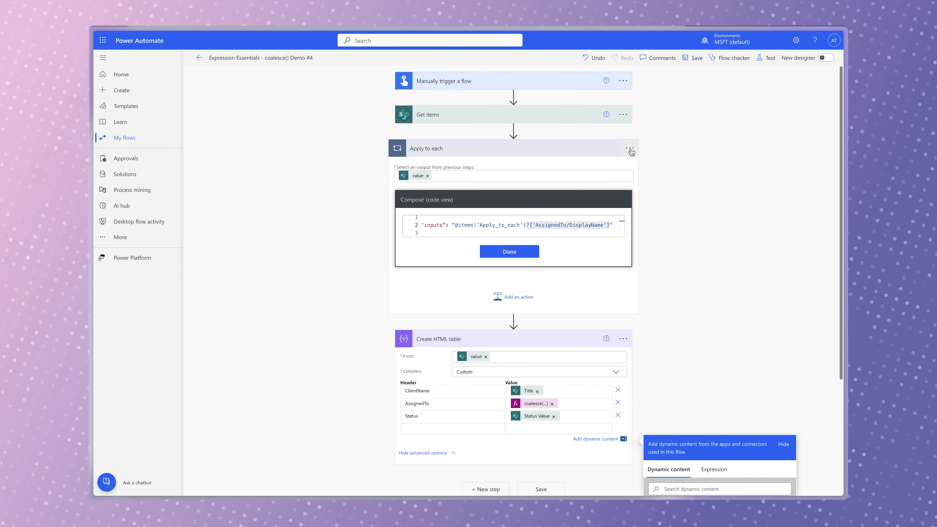
Delete the Apply to each loop together with the Compose action inside it.
click(630, 148)
click(670, 259)
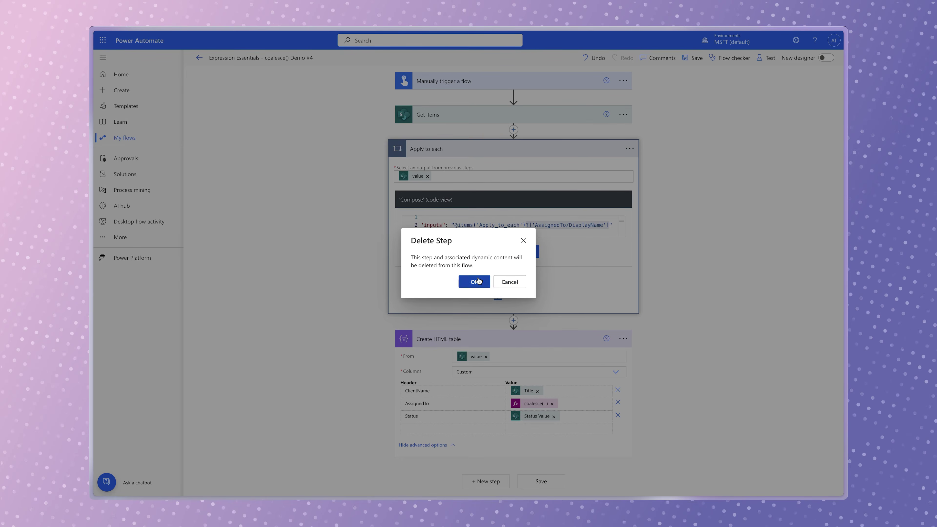
click(479, 282)
Save the flow, test it manually and examine all rows of the Create HTML table output.
click(767, 58)
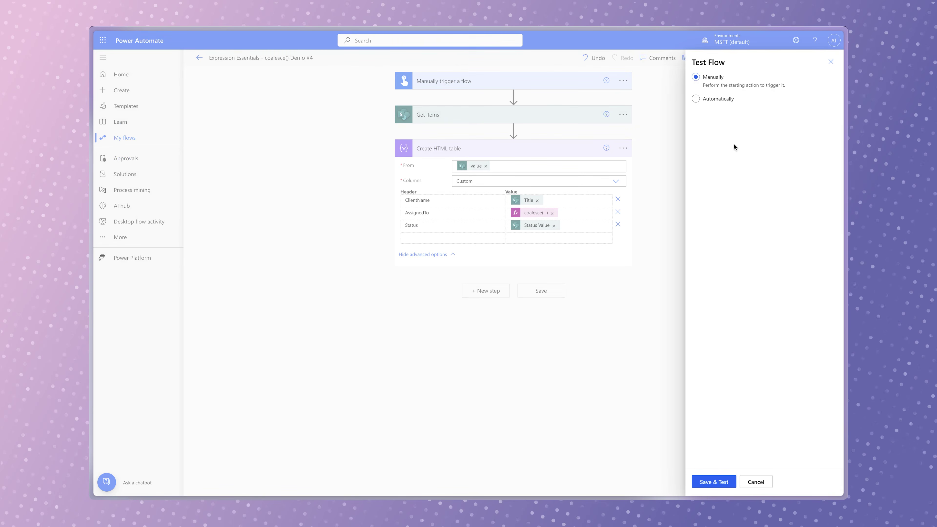
click(711, 481)
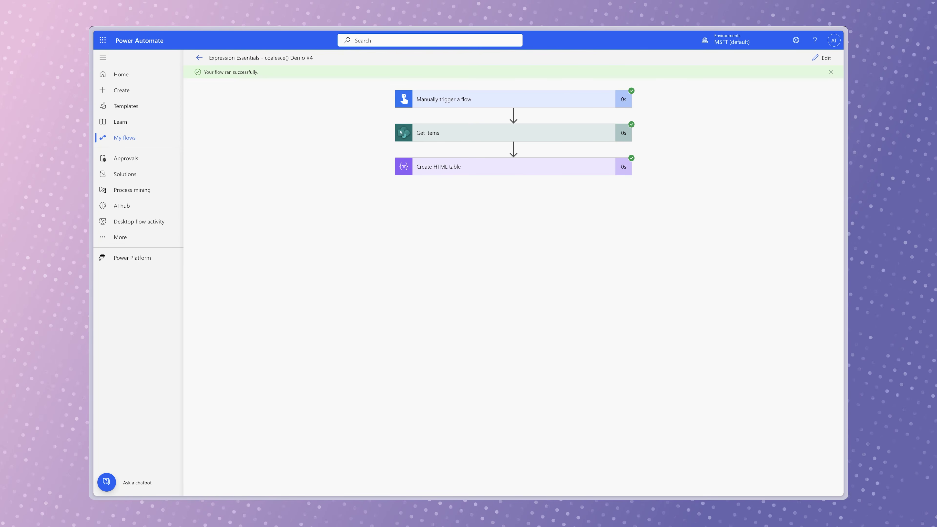
click(525, 169)
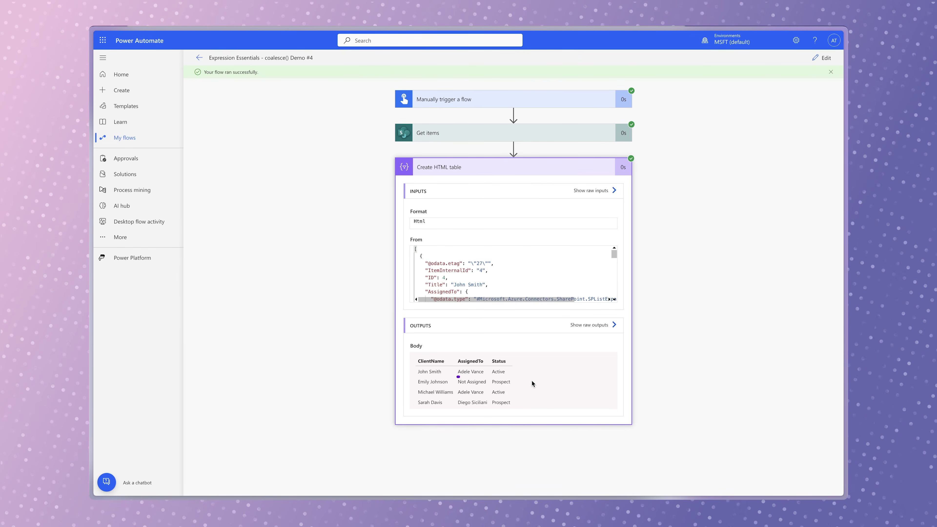
scroll(532, 381, down, 1)
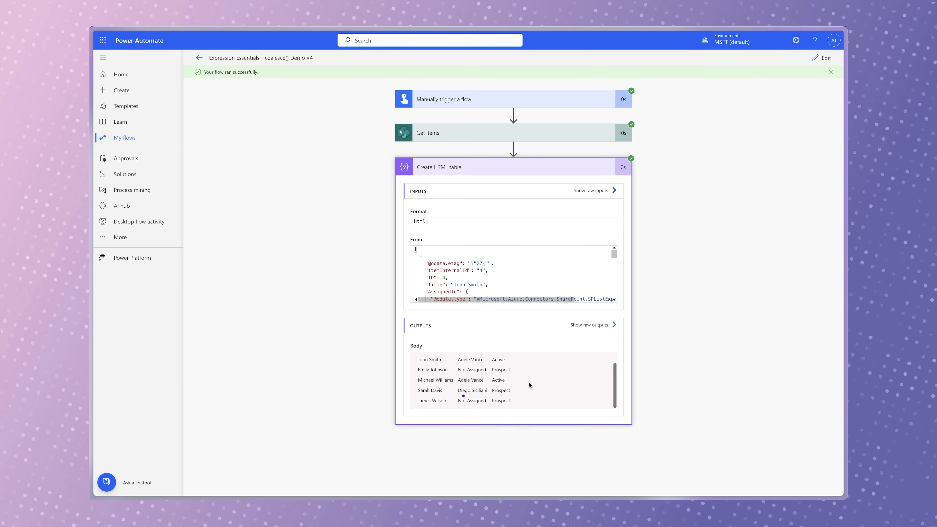